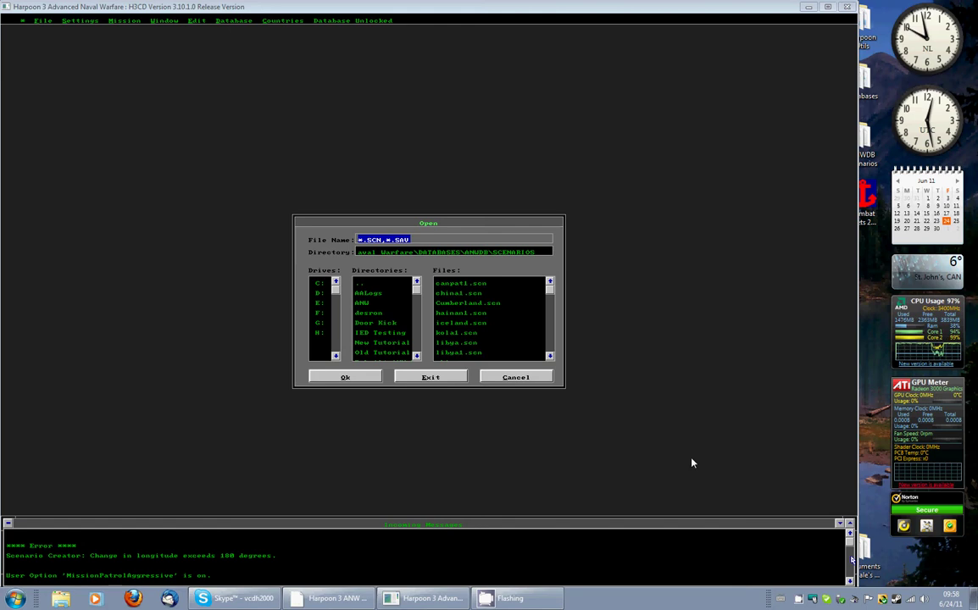
# Step: Cancel the Open file dialog so only the empty main window remains
pyautogui.click(521, 381)
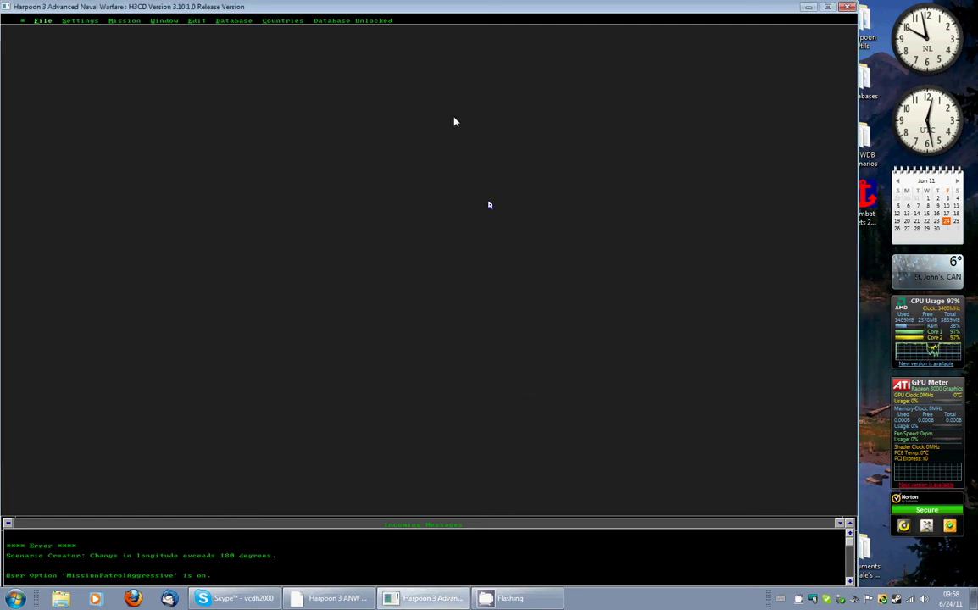
# Step: Start a new scenario beginning 24/6/2011 at hour 0, lasting 7 days
pyautogui.click(198, 21)
pyautogui.click(203, 31)
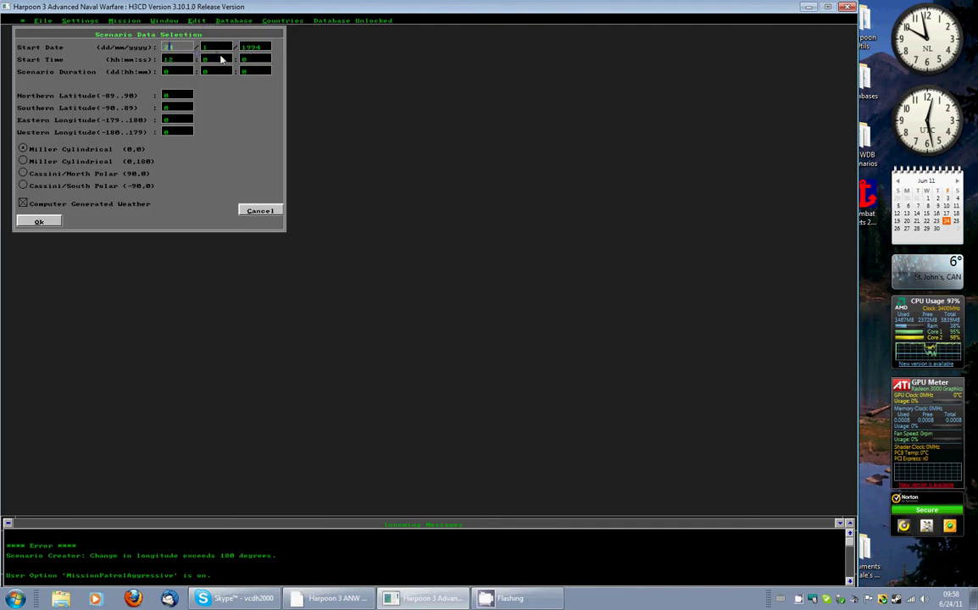
pyautogui.write('24')
pyautogui.press('Tab')
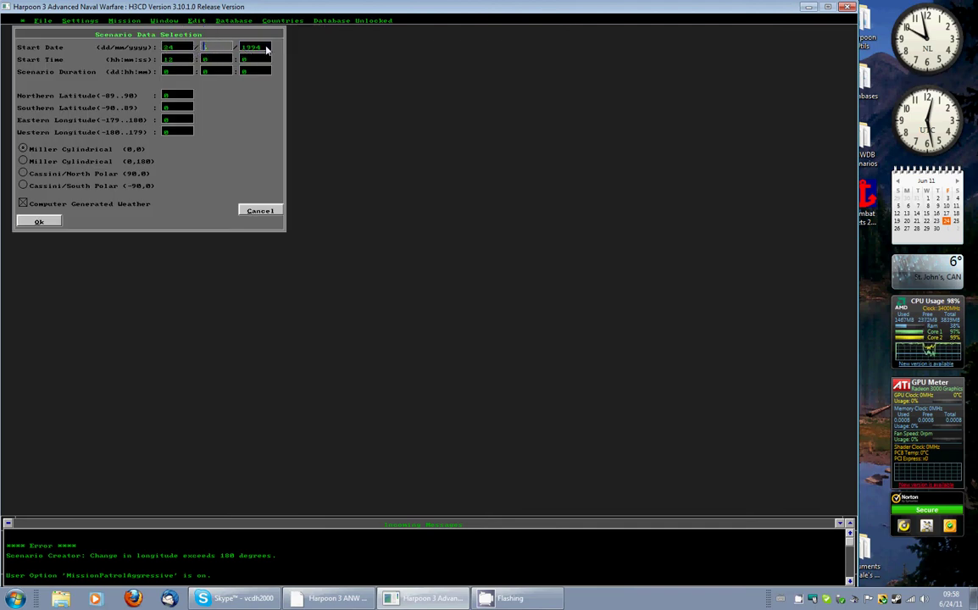
pyautogui.write('6')
pyautogui.press('Tab')
pyautogui.write('2011')
pyautogui.press('Tab')
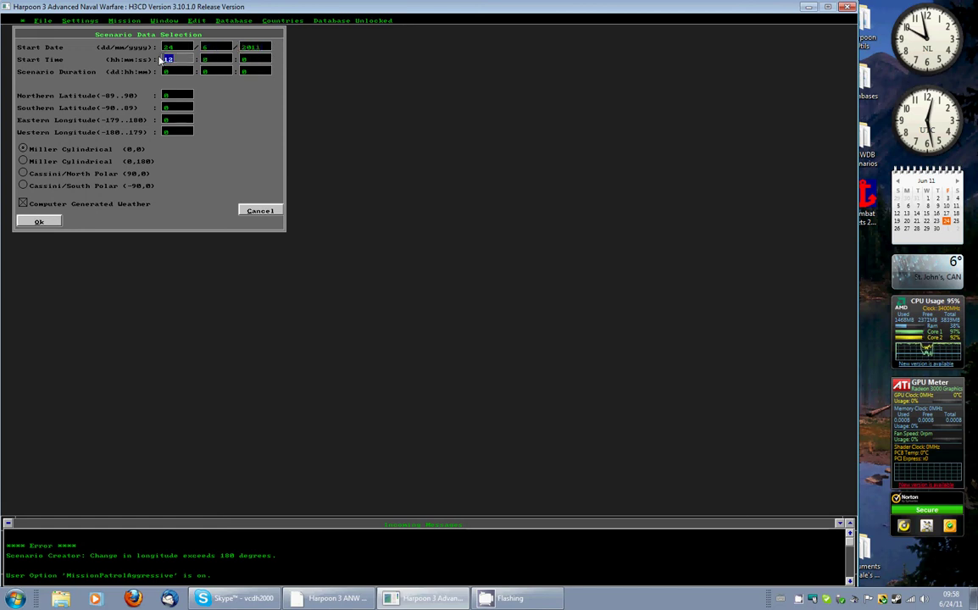
pyautogui.write('0')
pyautogui.click(169, 73)
pyautogui.write('7')
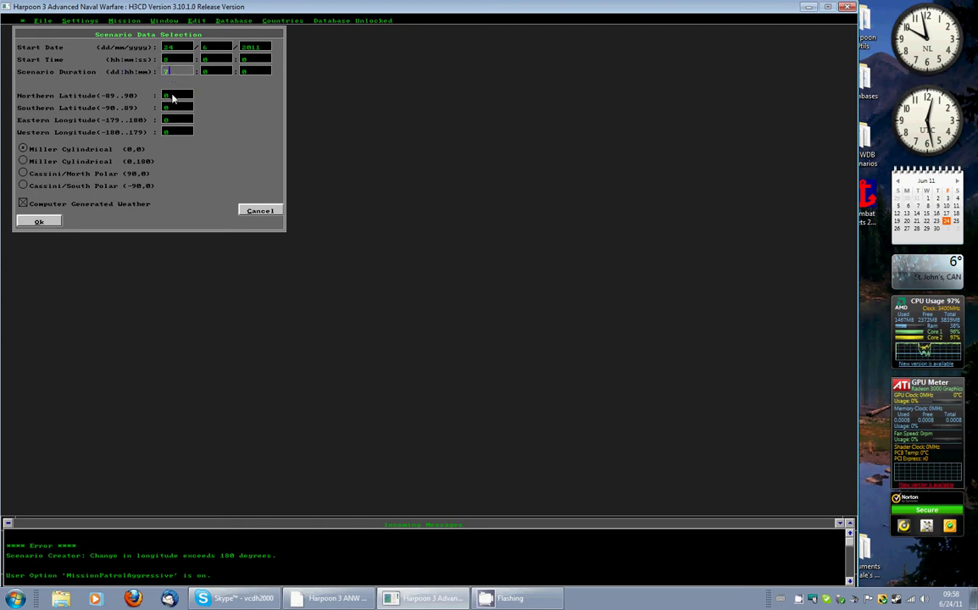
# Step: Set the scenario area to latitudes 40 to 34 and longitudes -73 to -78
pyautogui.click(158, 95)
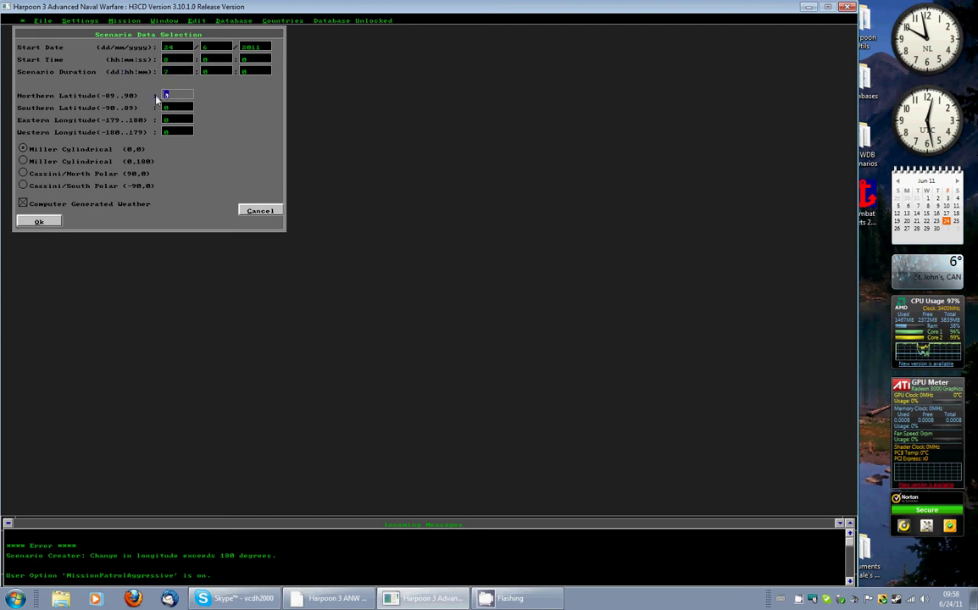
pyautogui.press('BackSpace')
pyautogui.write('40')
pyautogui.click(166, 106)
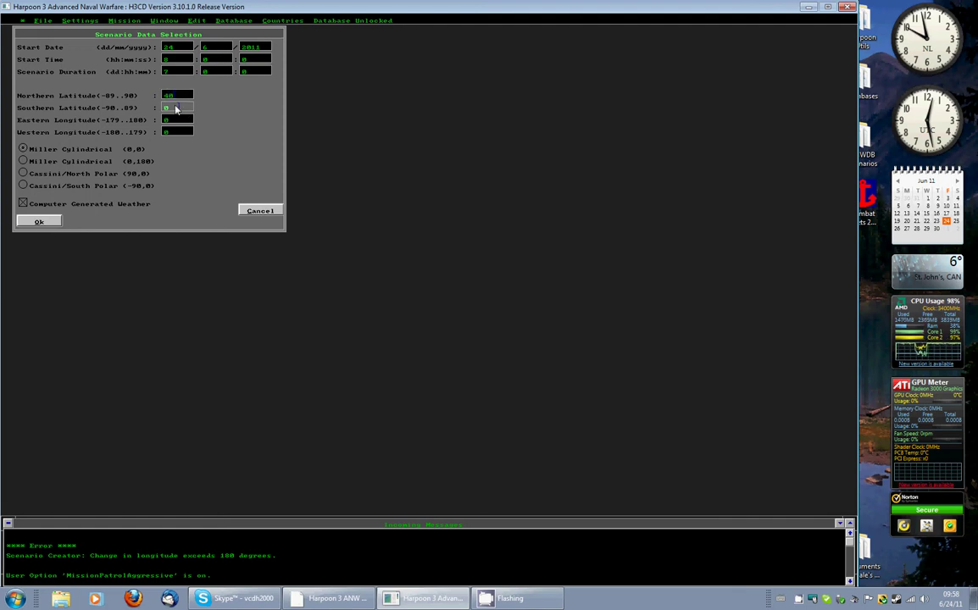
pyautogui.write('30')
pyautogui.write('4')
pyautogui.click(165, 120)
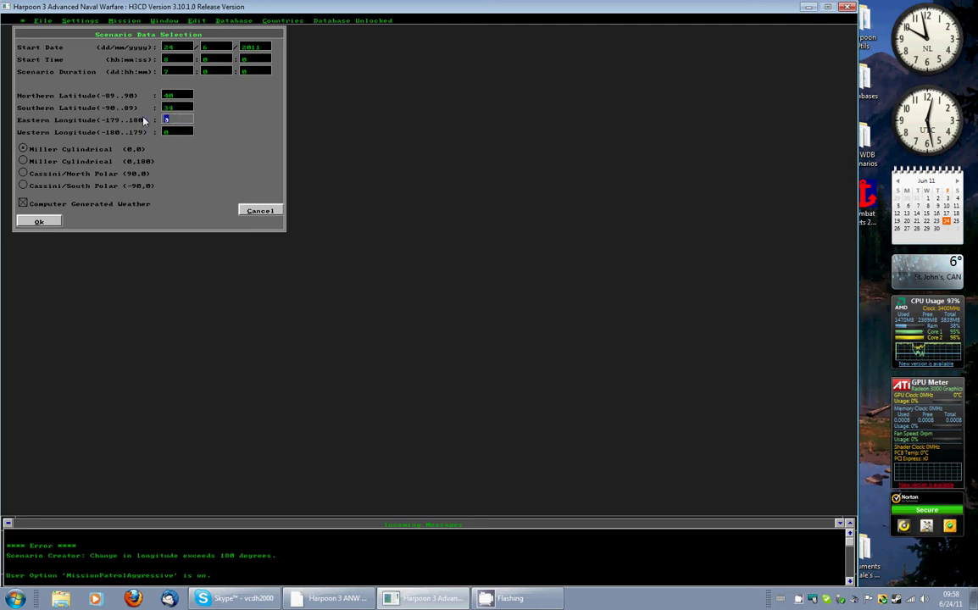
pyautogui.write('1')
pyautogui.write('73')
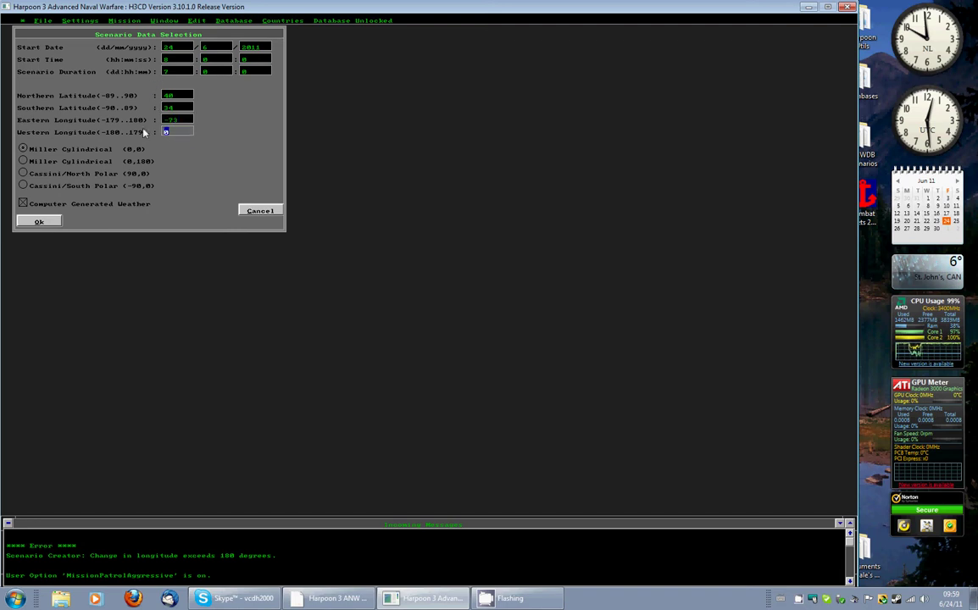
pyautogui.write('-78')
# Step: Build the US East Coast scenario map and move the viewpoint panel to the lower right
pyautogui.click(49, 223)
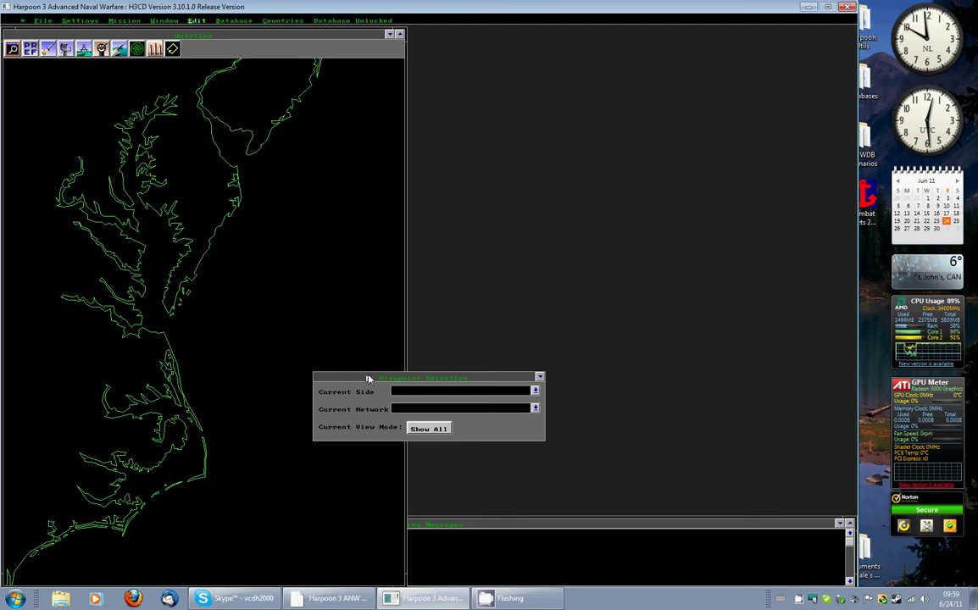
pyautogui.moveTo(647, 438); pyautogui.dragTo(649, 438)
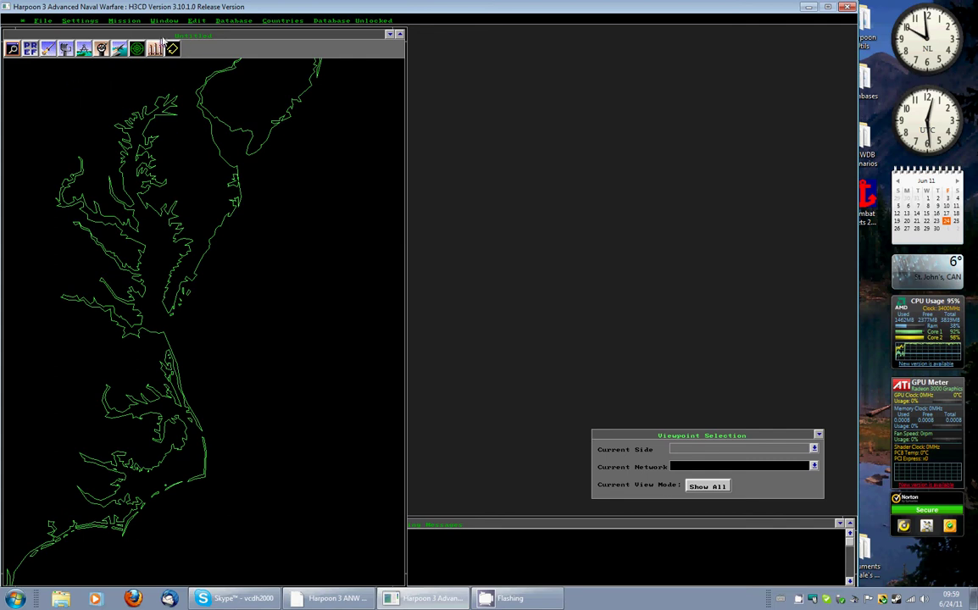
pyautogui.click(197, 20)
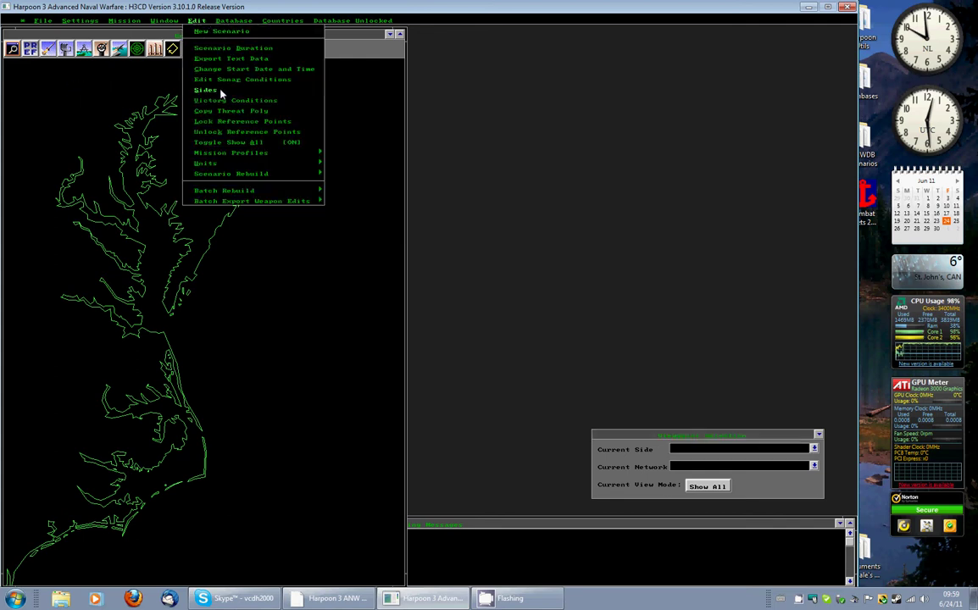
# Step: Add the sides Blue and Orange, keeping Blue as the current side
pyautogui.click(198, 82)
pyautogui.click(450, 362)
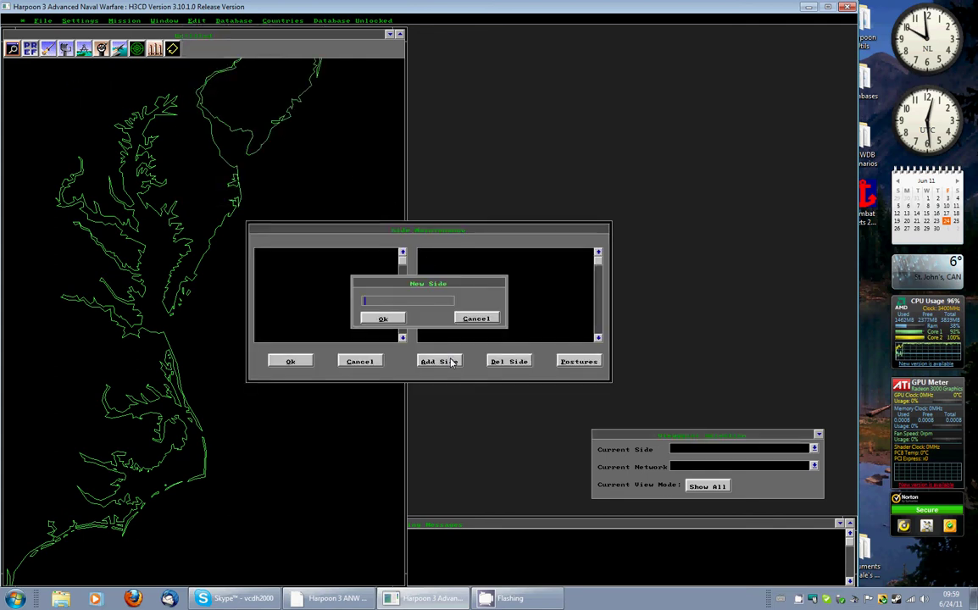
pyautogui.press('Return')
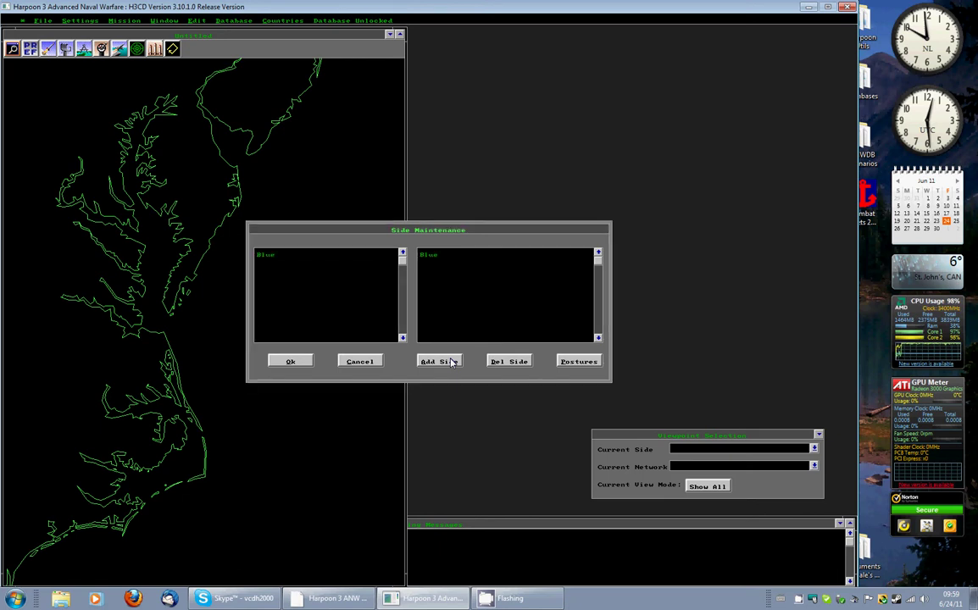
pyautogui.click(451, 361)
pyautogui.write('Orange')
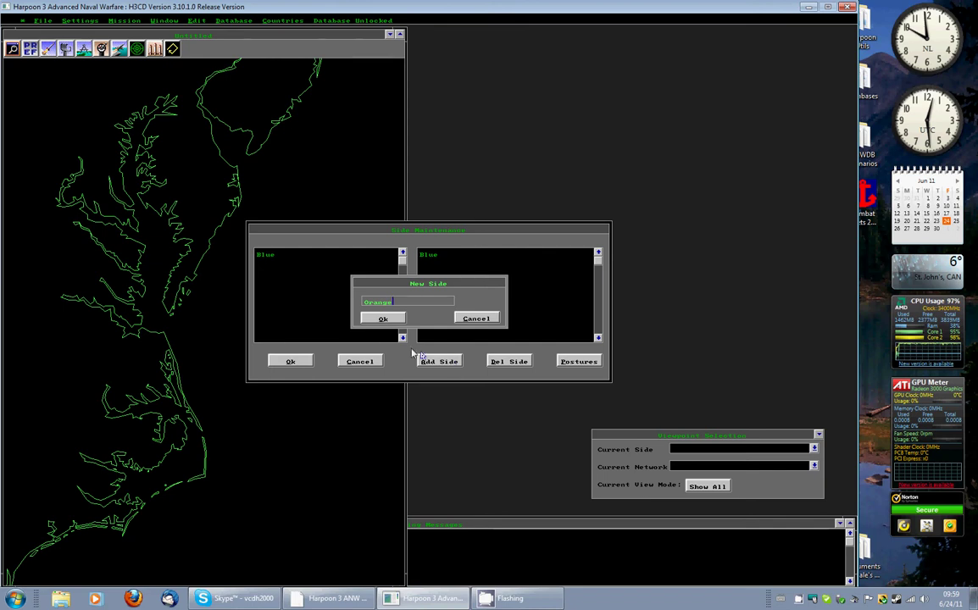
pyautogui.click(383, 318)
pyautogui.click(277, 255)
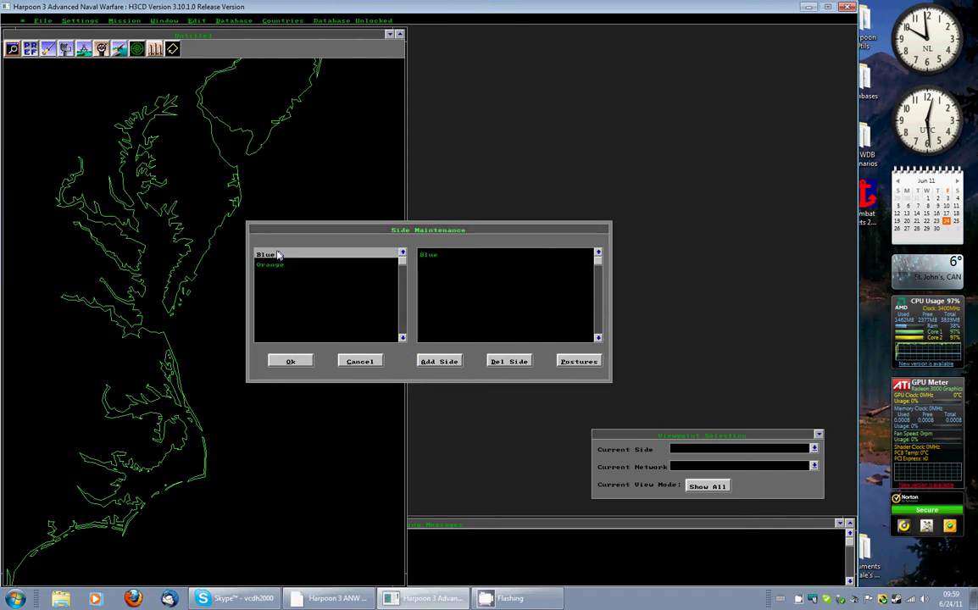
pyautogui.click(291, 362)
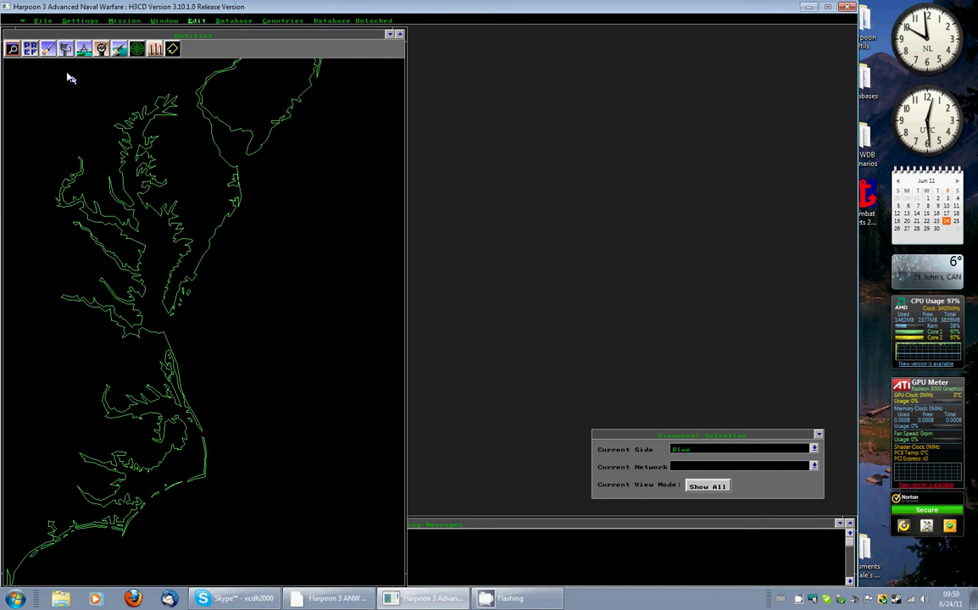
# Step: Zoom the map into the Chesapeake Bay area
pyautogui.moveTo(71, 243); pyautogui.dragTo(229, 384)
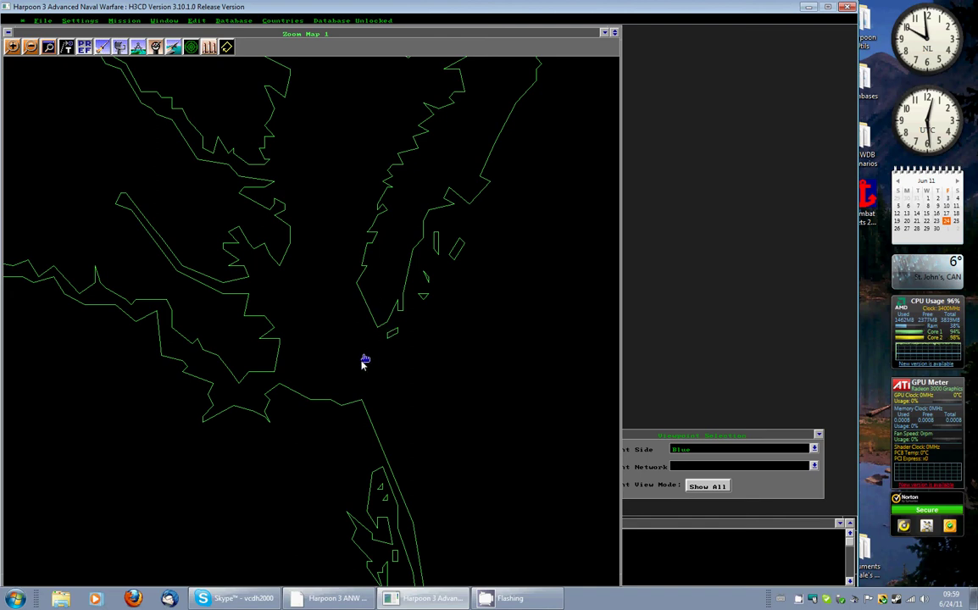
pyautogui.click(330, 357)
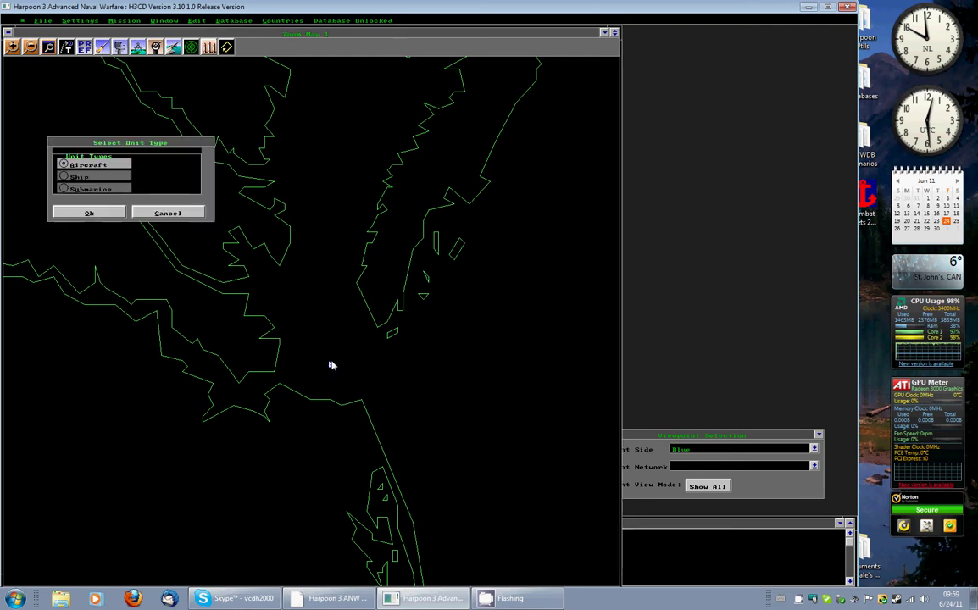
pyautogui.click(191, 216)
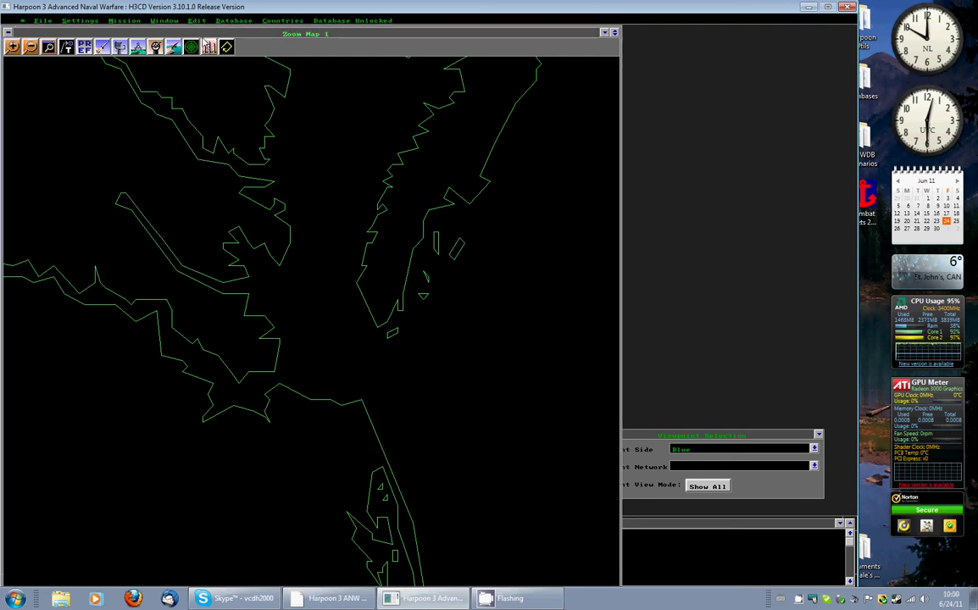
# Step: Add a Blue FFG 36 Underwood 2004 frigate, unit F001, at the bay mouth
pyautogui.click(195, 21)
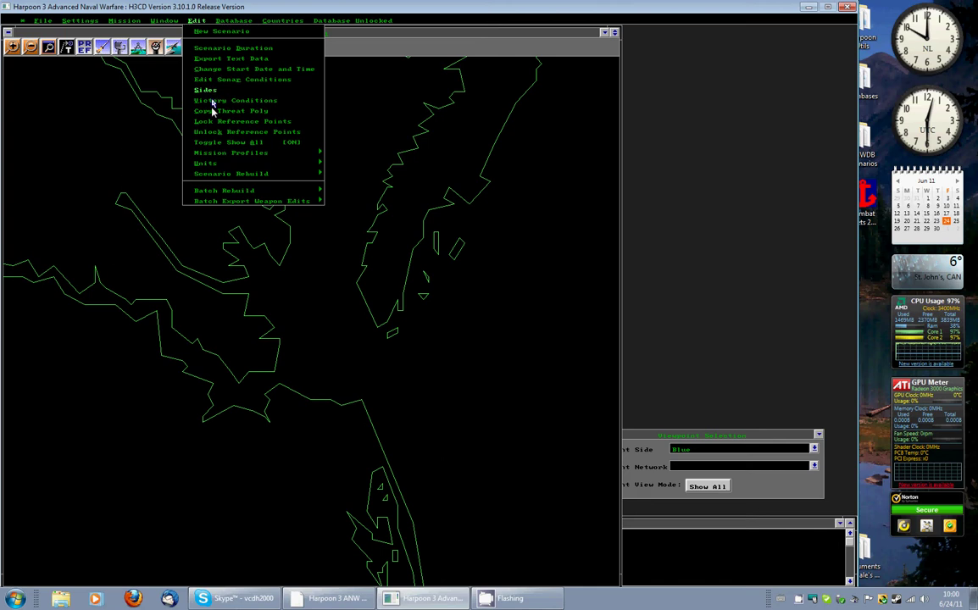
pyautogui.moveTo(280, 164)
pyautogui.click(350, 163)
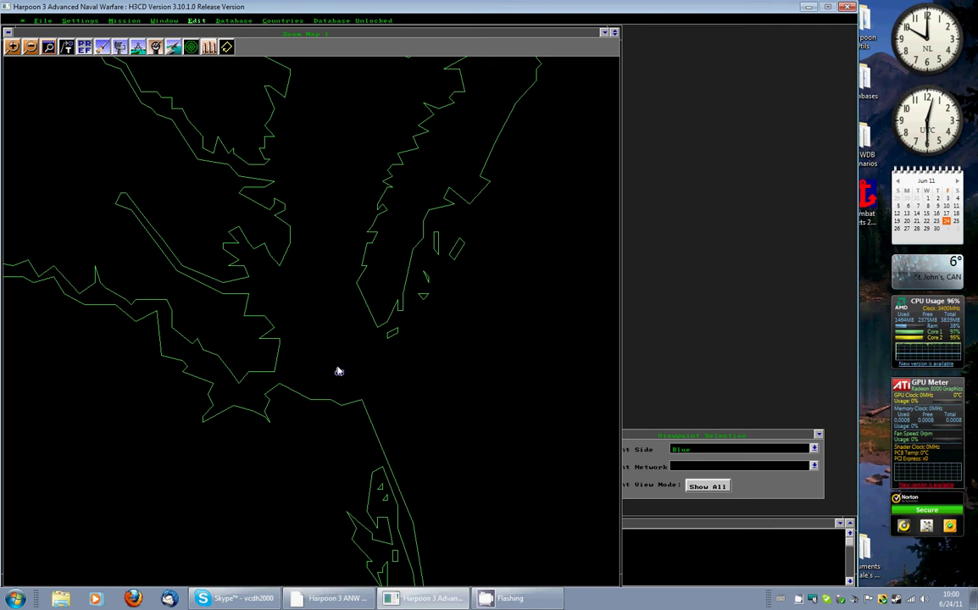
pyautogui.click(337, 371)
pyautogui.click(63, 175)
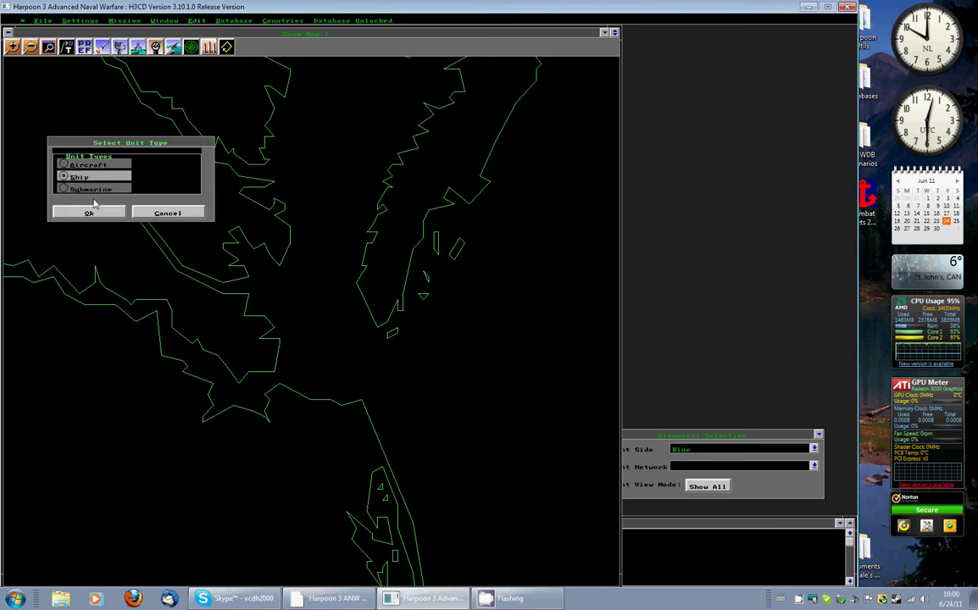
pyautogui.click(107, 214)
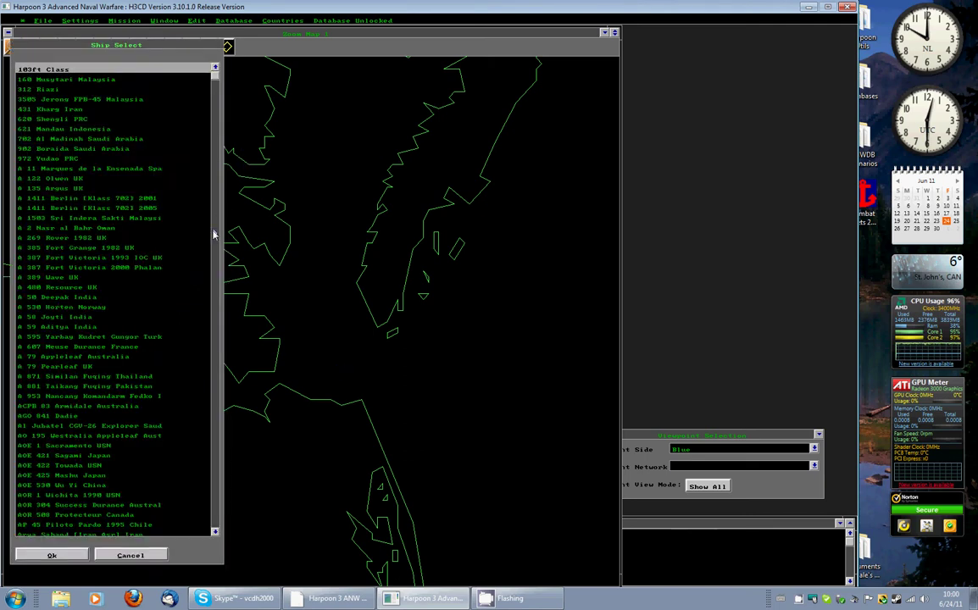
pyautogui.scroll(-3, 217, 254)
pyautogui.scroll(-15, 217, 267)
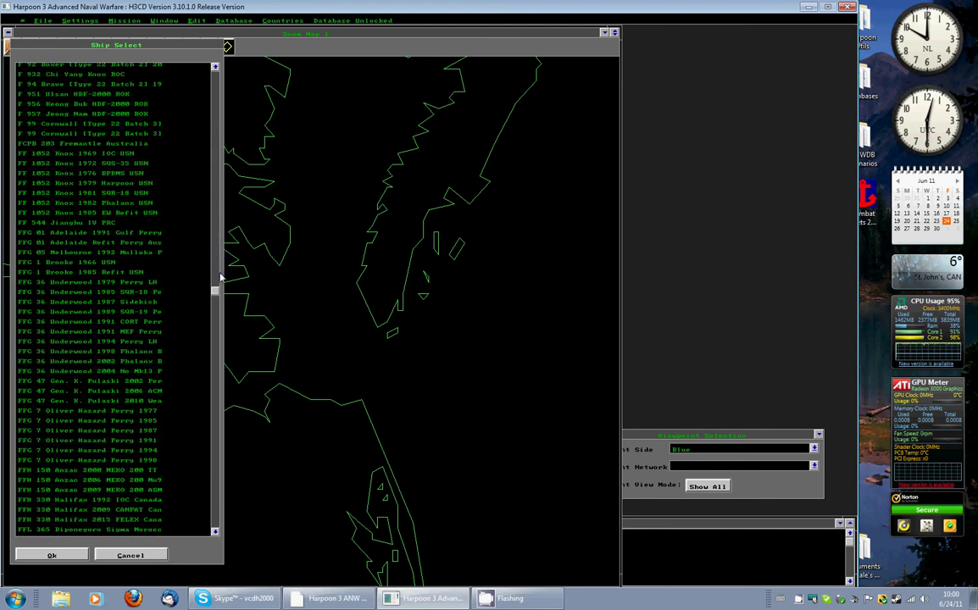
pyautogui.click(158, 371)
pyautogui.click(54, 556)
pyautogui.click(337, 366)
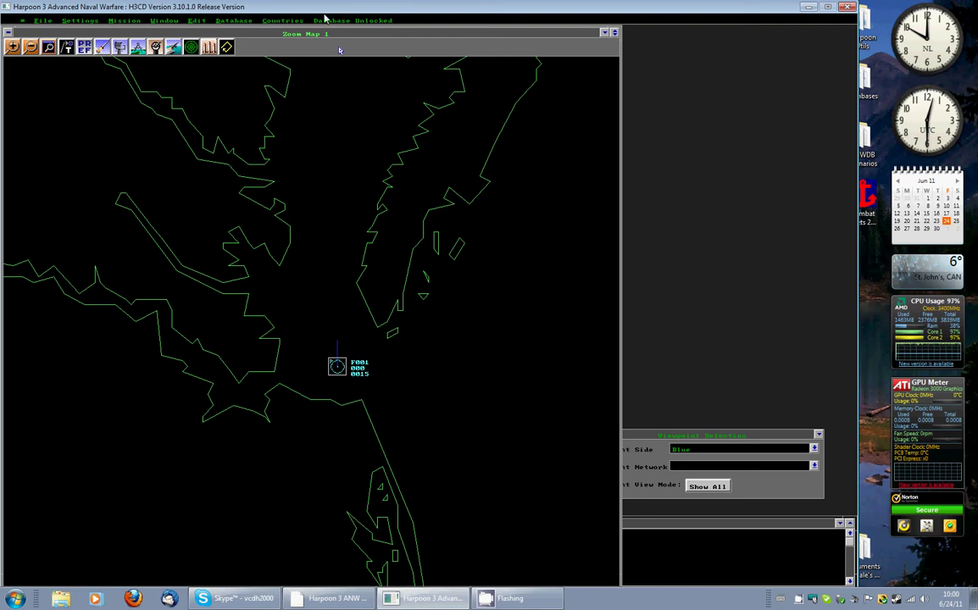
# Step: Add a Merchant Ship VLCC just west of frigate F001
pyautogui.click(190, 20)
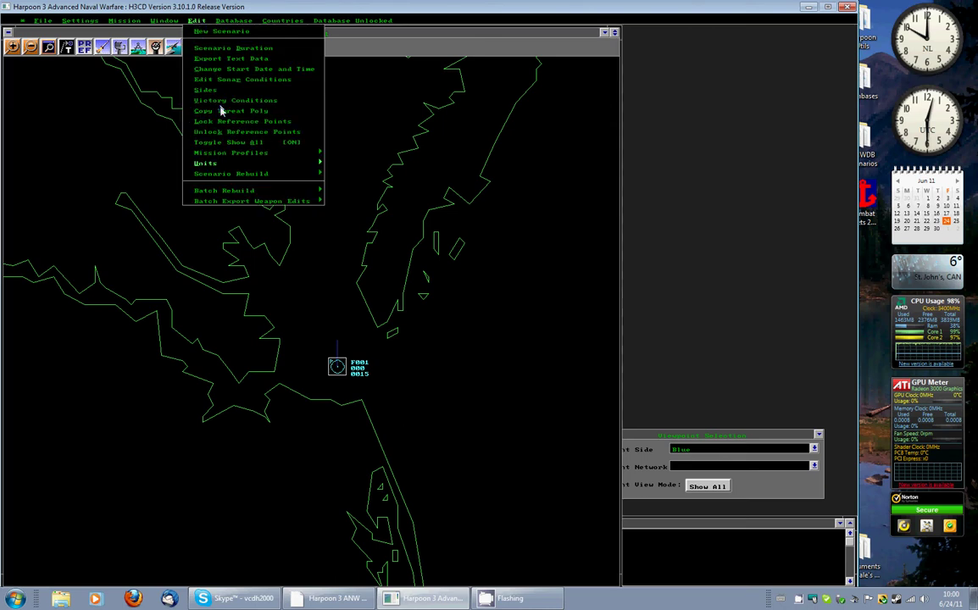
pyautogui.moveTo(194, 161)
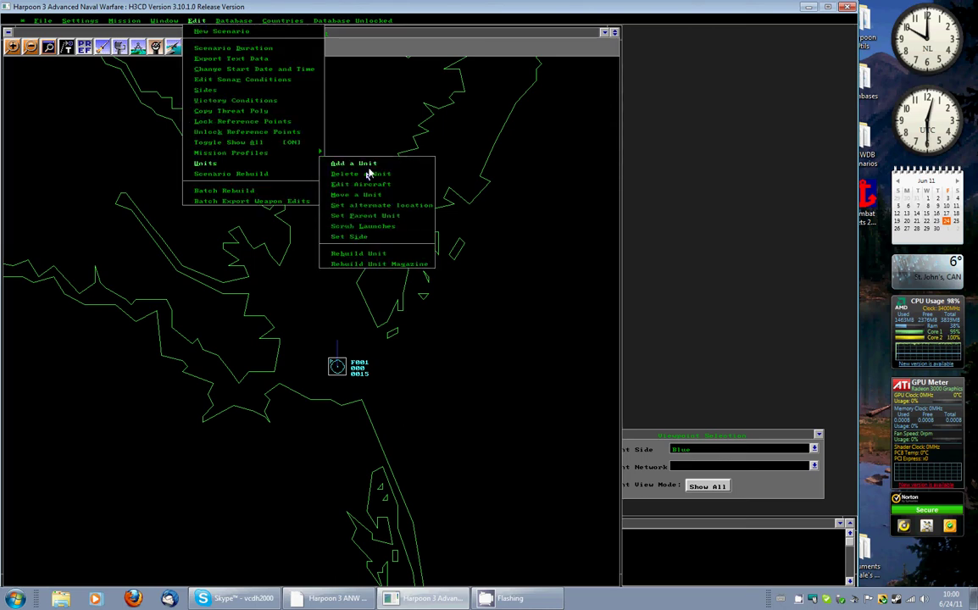
pyautogui.click(369, 163)
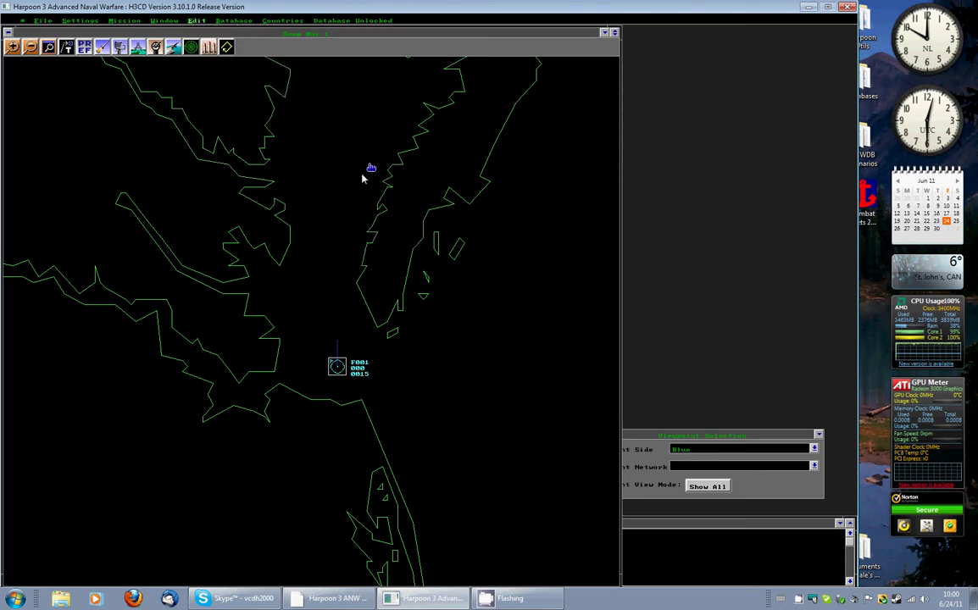
pyautogui.click(316, 371)
pyautogui.click(93, 176)
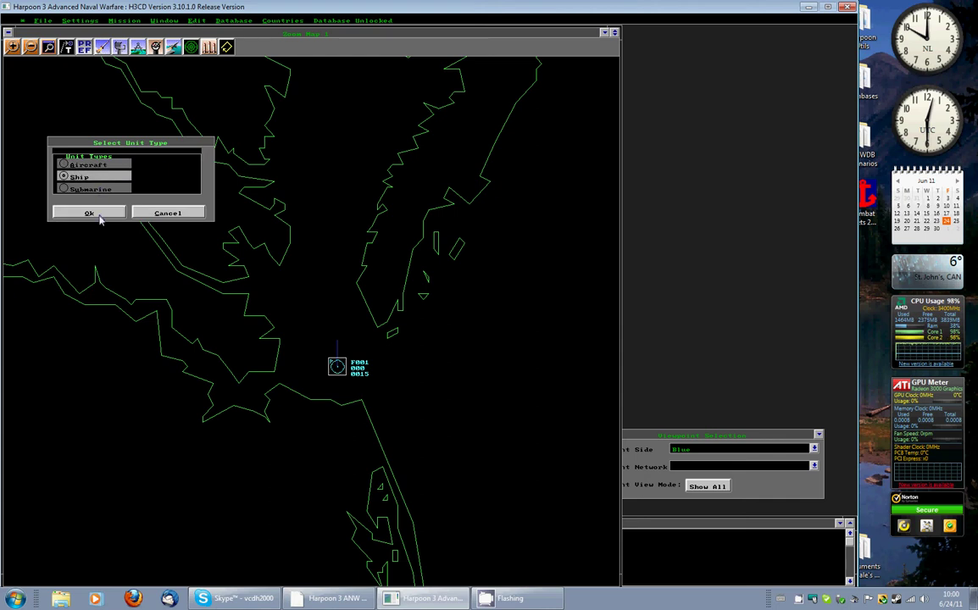
pyautogui.click(98, 216)
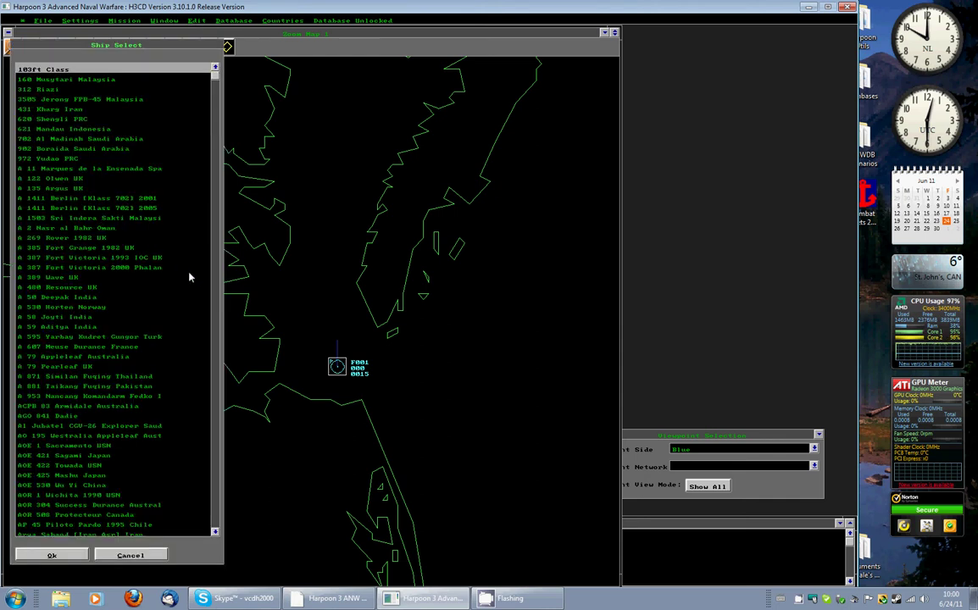
pyautogui.scroll(-20, 208, 230)
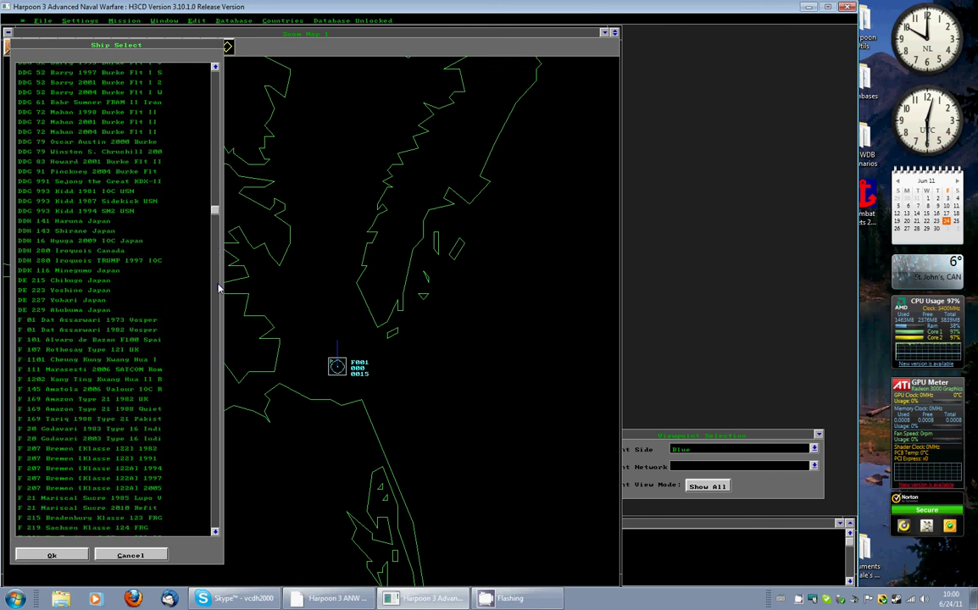
pyautogui.scroll(-10, 218, 289)
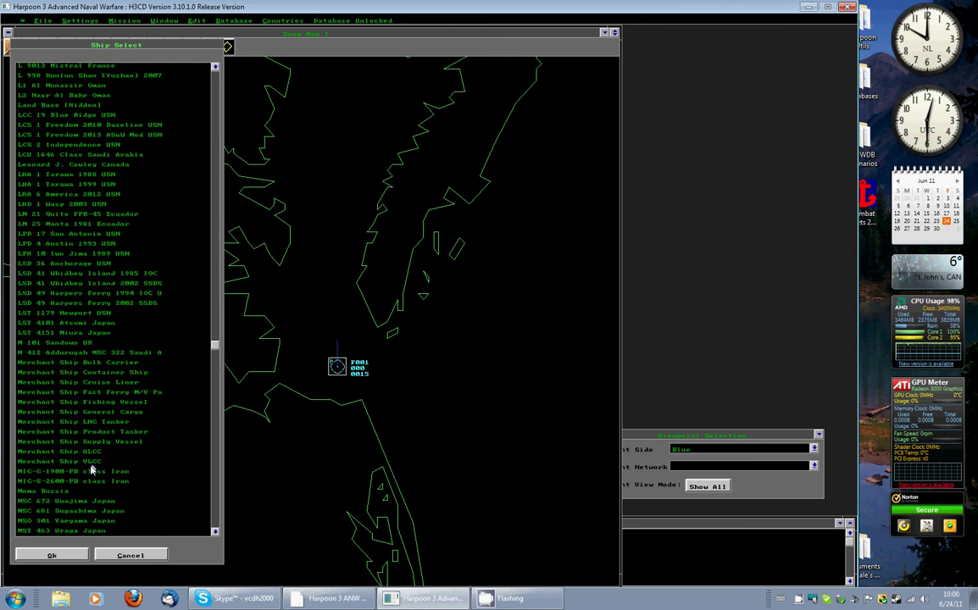
pyautogui.click(91, 462)
pyautogui.click(65, 555)
pyautogui.click(316, 366)
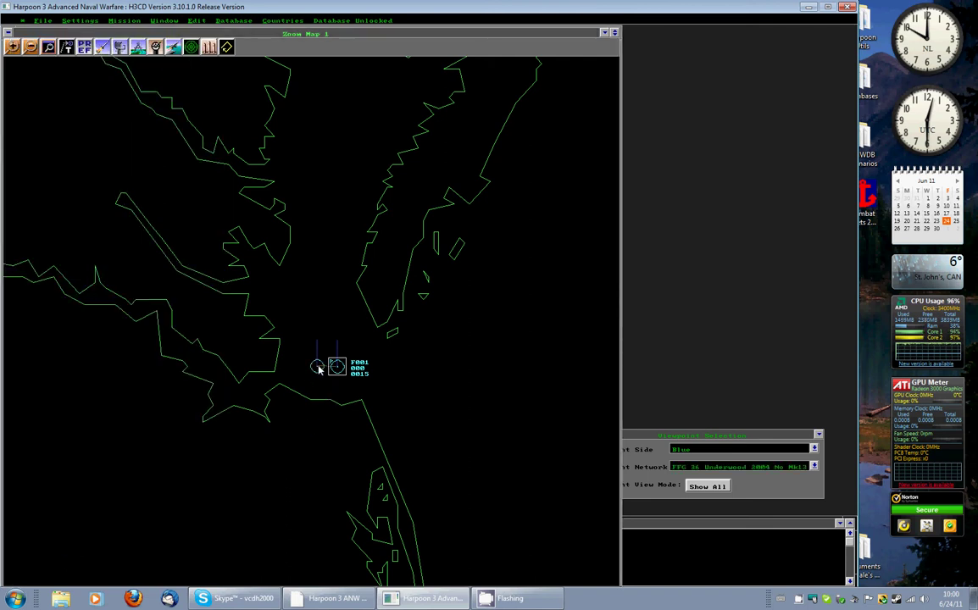
# Step: Turn off Show Data Links in the map preferences
pyautogui.click(71, 41)
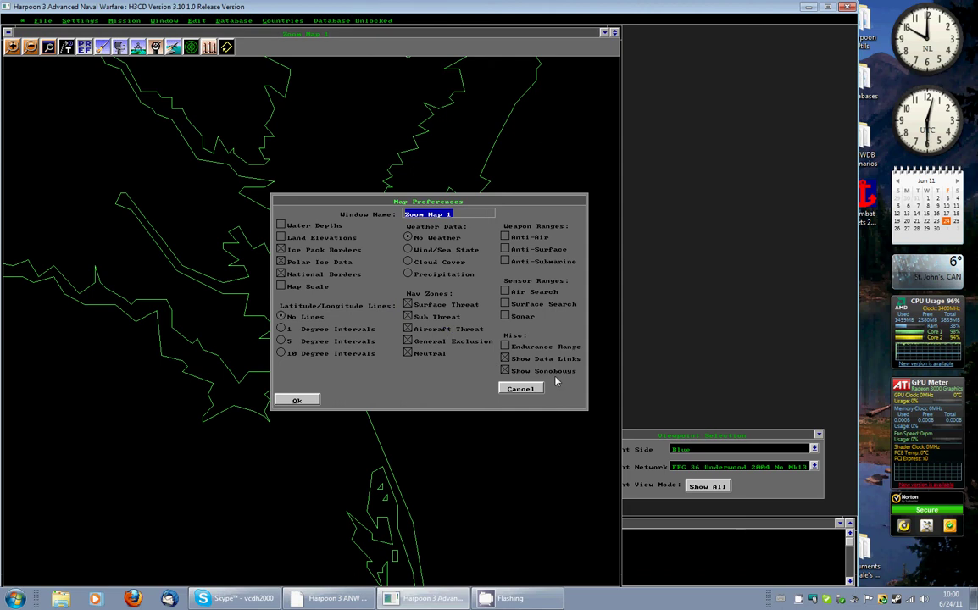
pyautogui.click(505, 358)
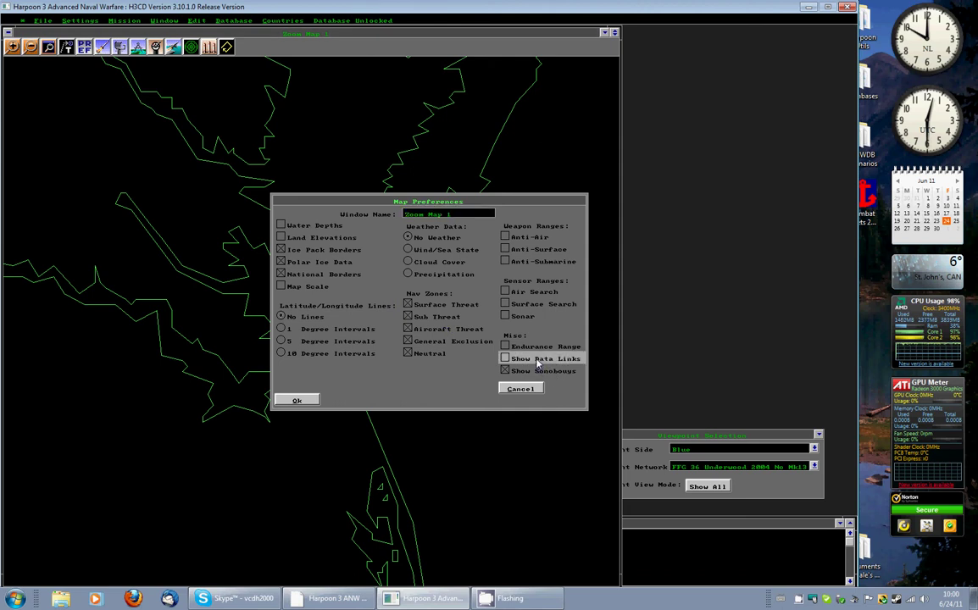
pyautogui.click(284, 403)
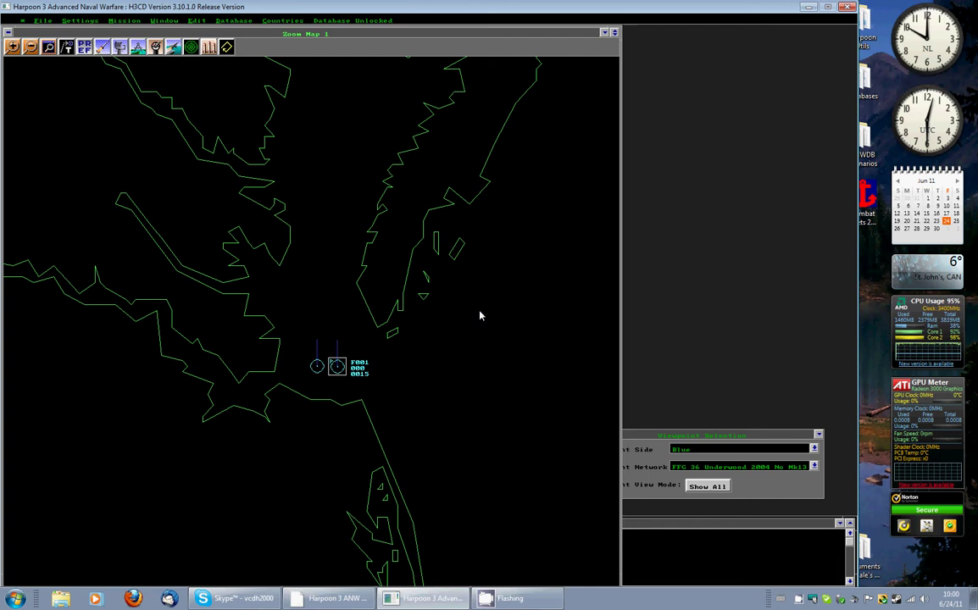
# Step: Make Orange the current side
pyautogui.click(195, 20)
pyautogui.click(192, 91)
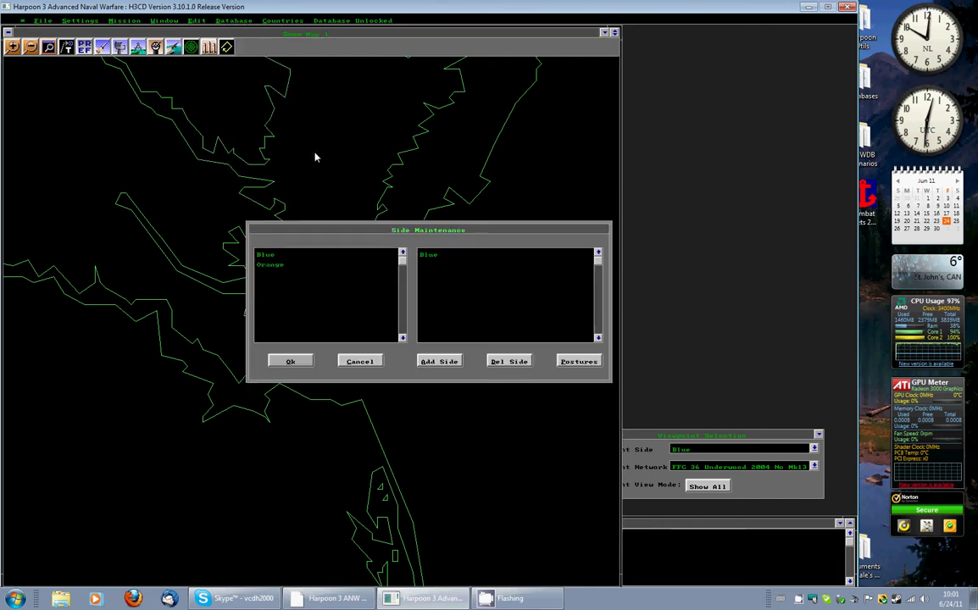
pyautogui.click(303, 265)
pyautogui.click(298, 361)
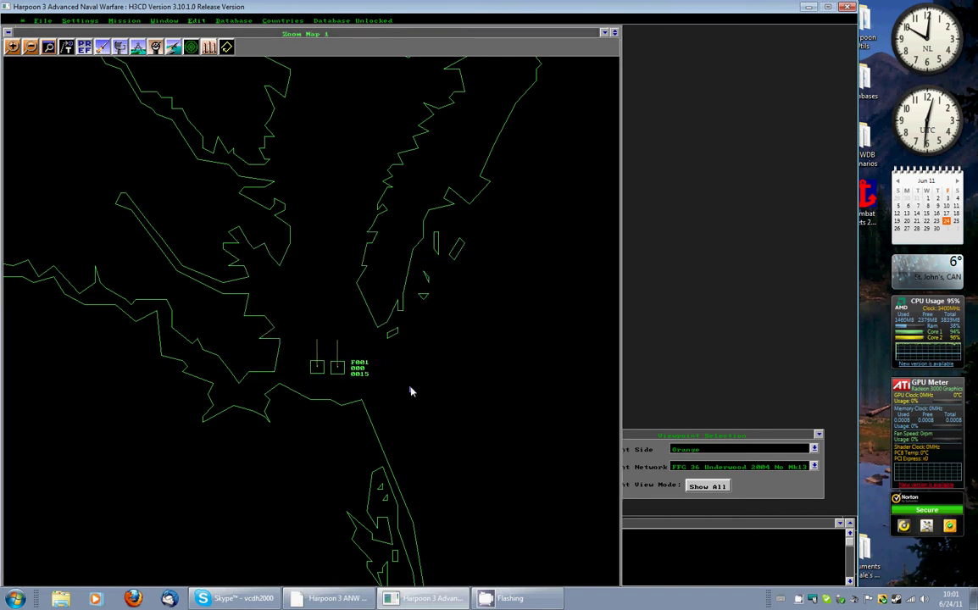
# Step: Place two Boghammar 12.7mm MGs boats on the coast south-east and north of Blue
pyautogui.click(187, 19)
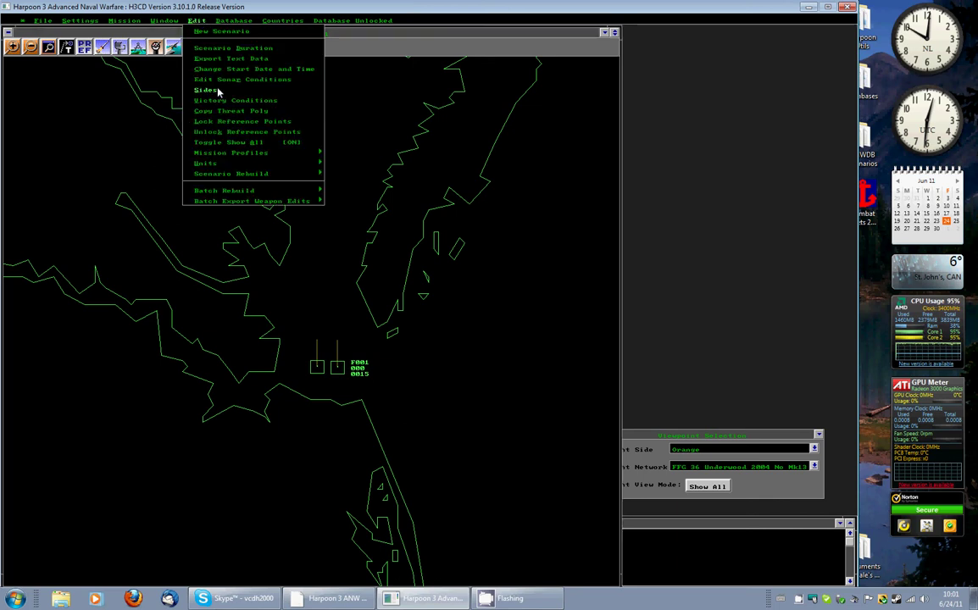
pyautogui.moveTo(218, 166)
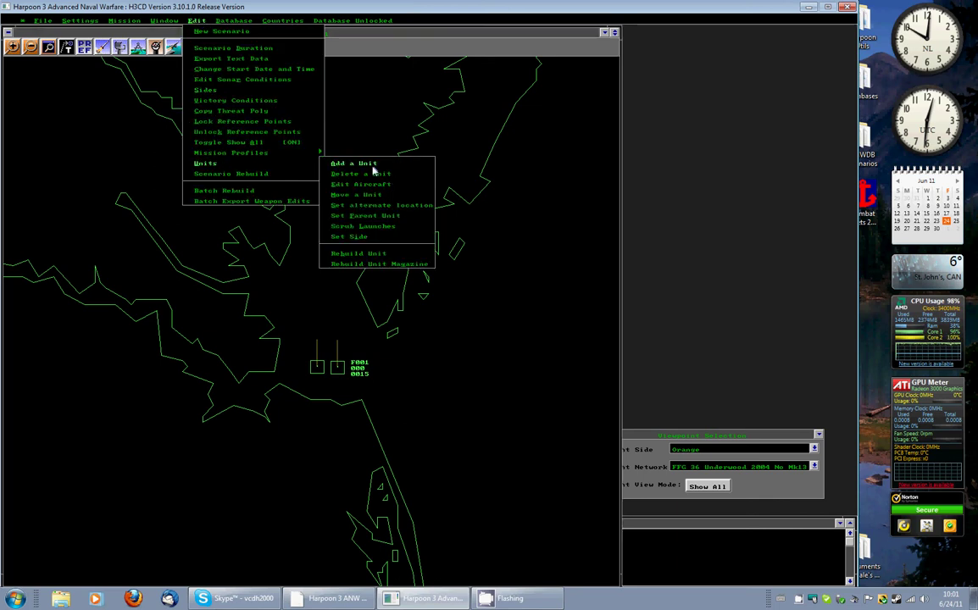
pyautogui.click(338, 161)
pyautogui.click(389, 402)
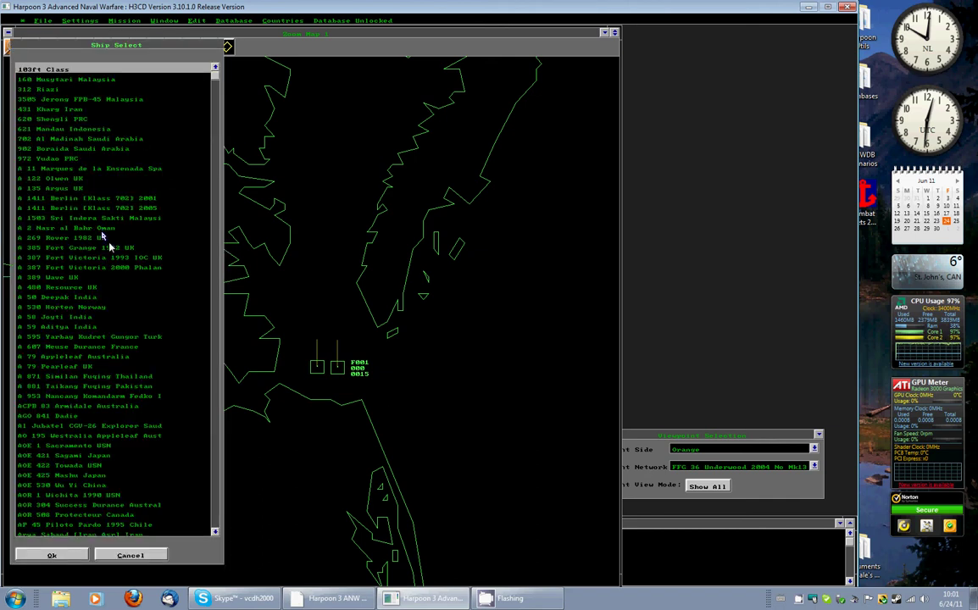
pyautogui.click(214, 371)
pyautogui.click(216, 80)
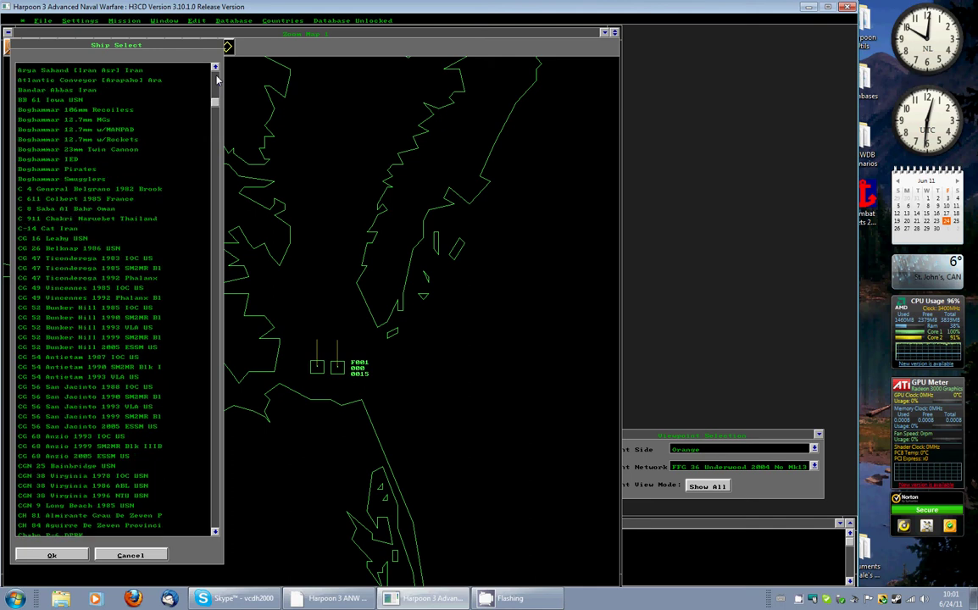
pyautogui.click(102, 121)
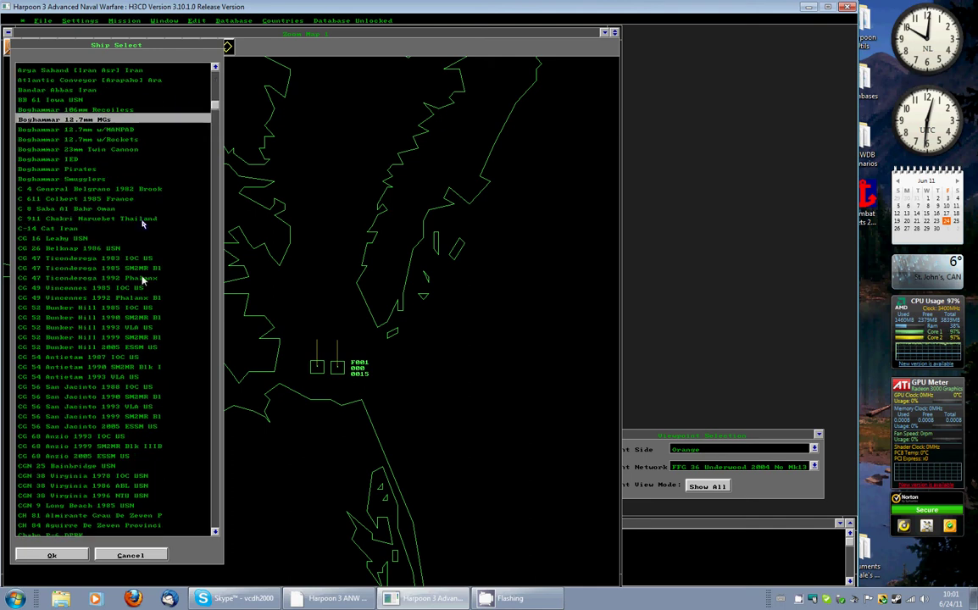
pyautogui.click(83, 554)
pyautogui.click(385, 407)
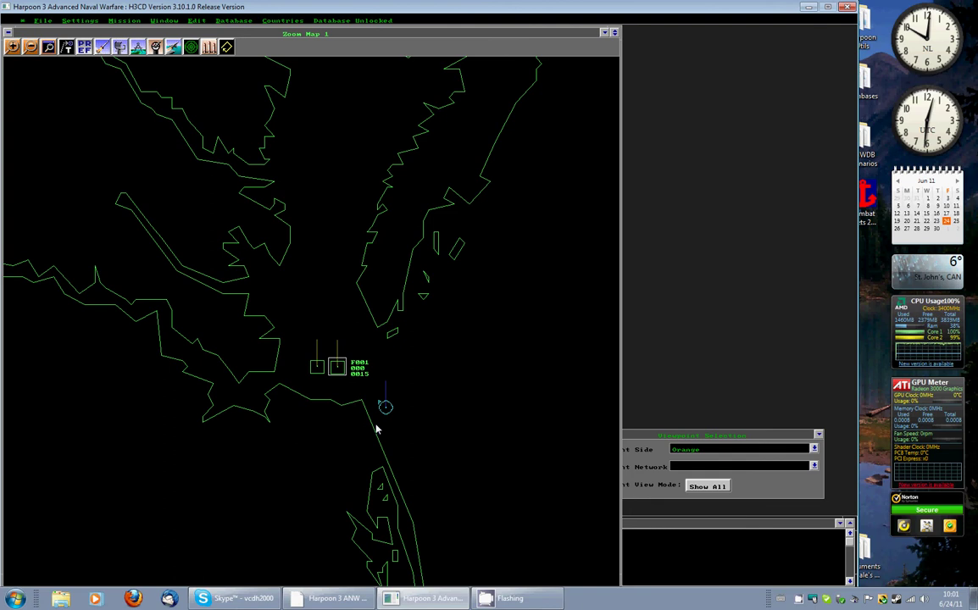
pyautogui.click(402, 331)
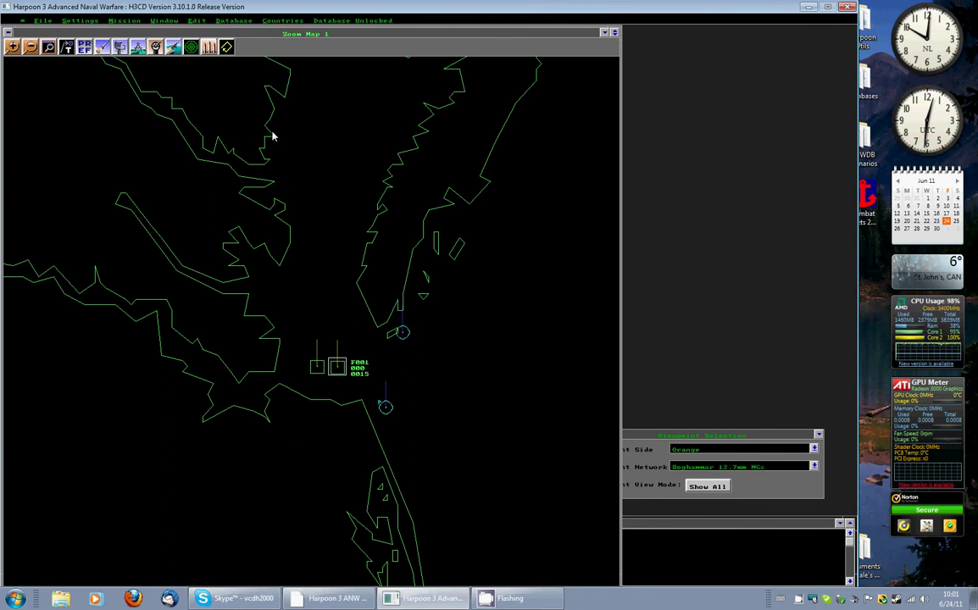
# Step: Add a Boghammar IED boat beside the northern Boghammar
pyautogui.click(412, 331)
pyautogui.click(108, 180)
pyautogui.press('Return')
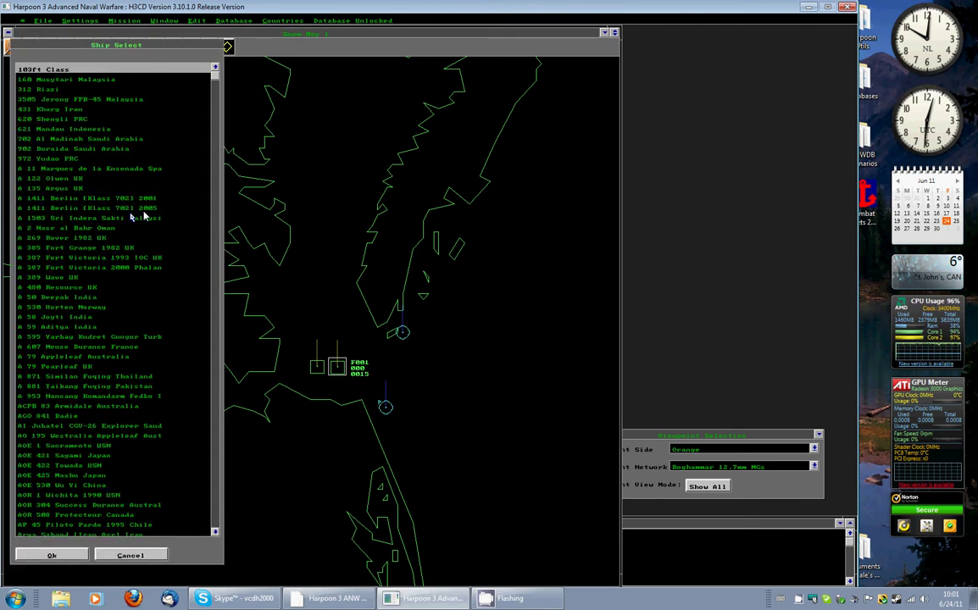
pyautogui.scroll(-10, 148, 173)
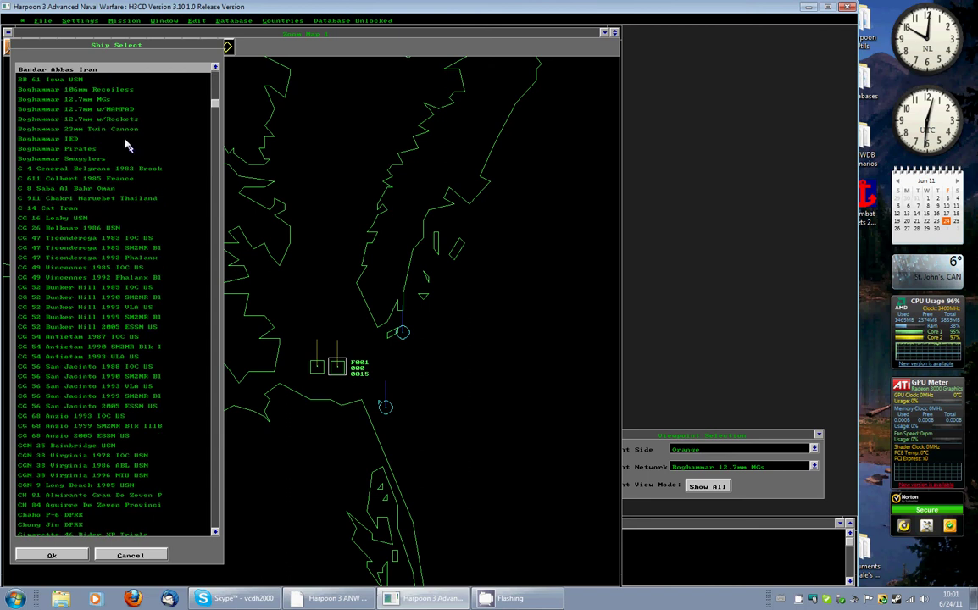
pyautogui.click(96, 147)
pyautogui.click(93, 138)
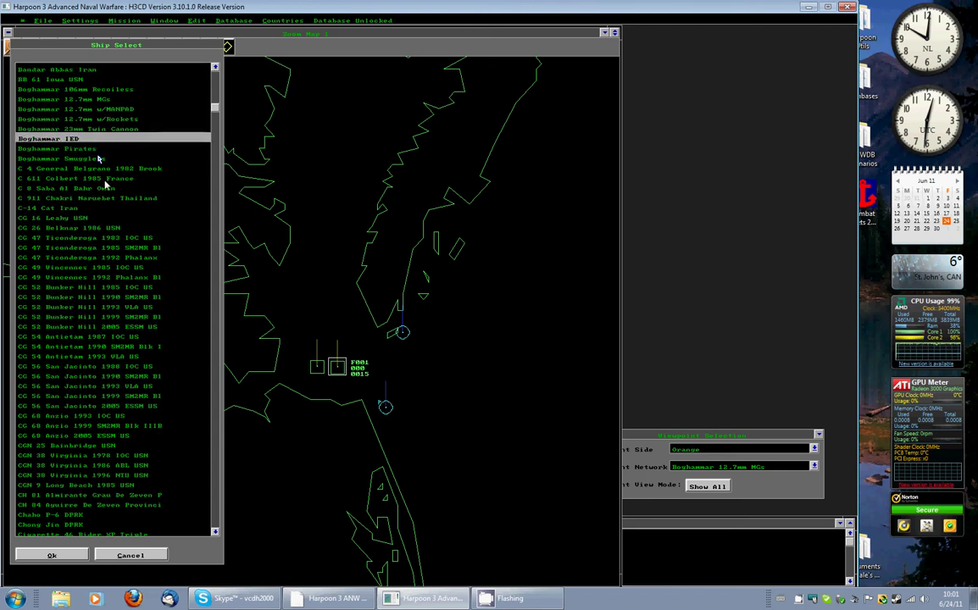
pyautogui.click(82, 557)
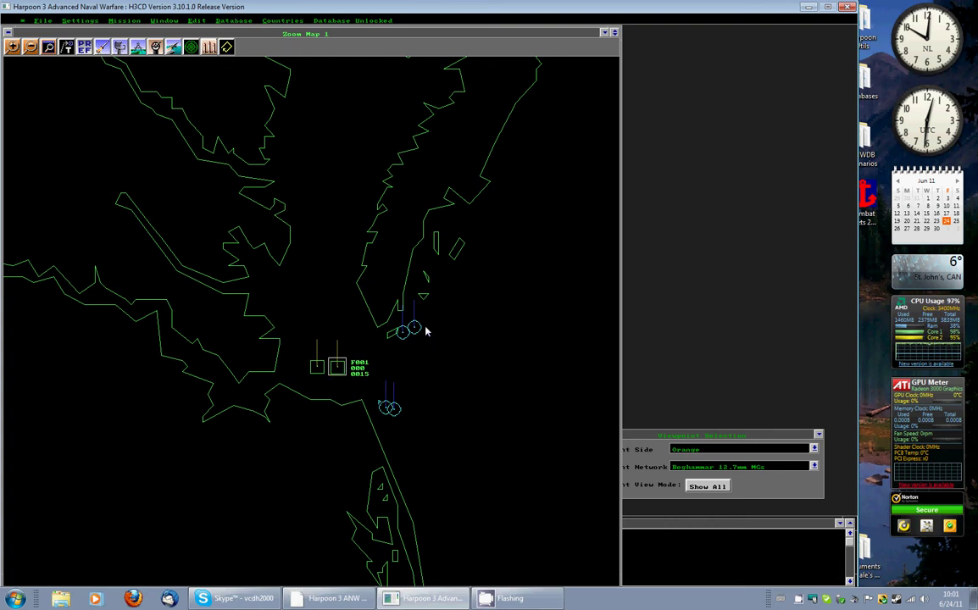
# Step: Set the viewpoint side back to Blue
pyautogui.click(814, 449)
pyautogui.click(690, 450)
pyautogui.click(688, 461)
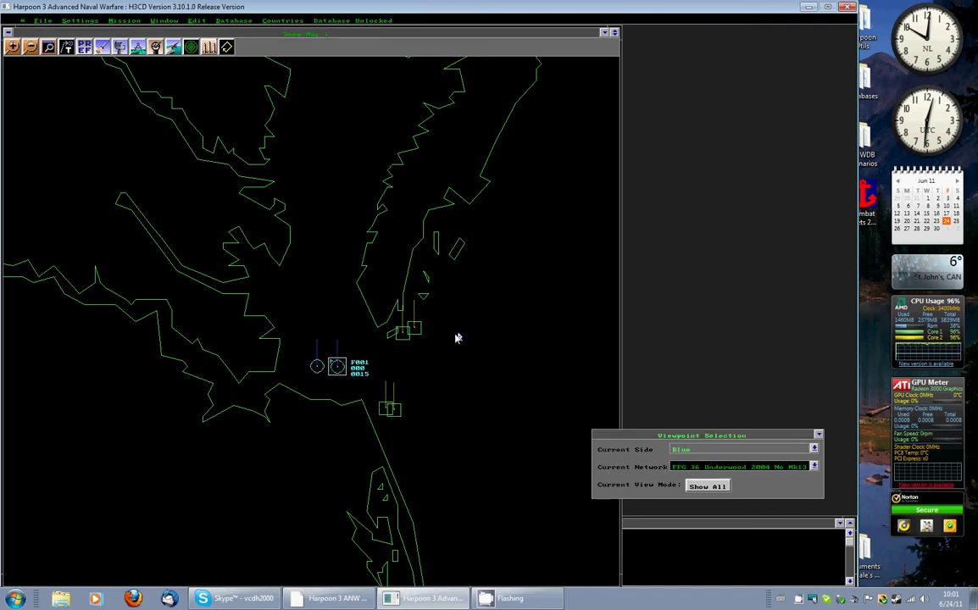
# Step: From the Orange viewpoint, give Orange a Hostile posture toward Blue
pyautogui.click(814, 450)
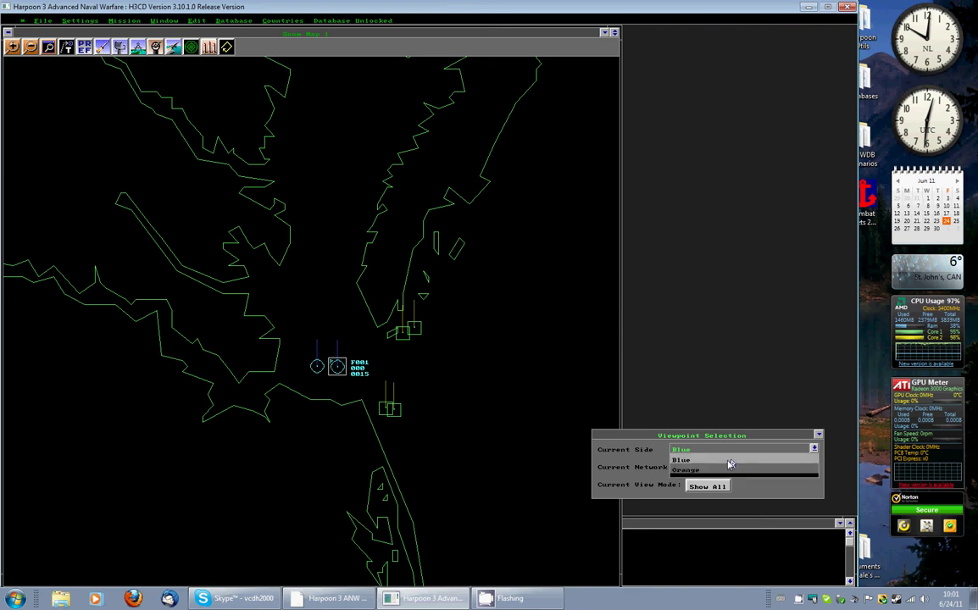
pyautogui.click(690, 472)
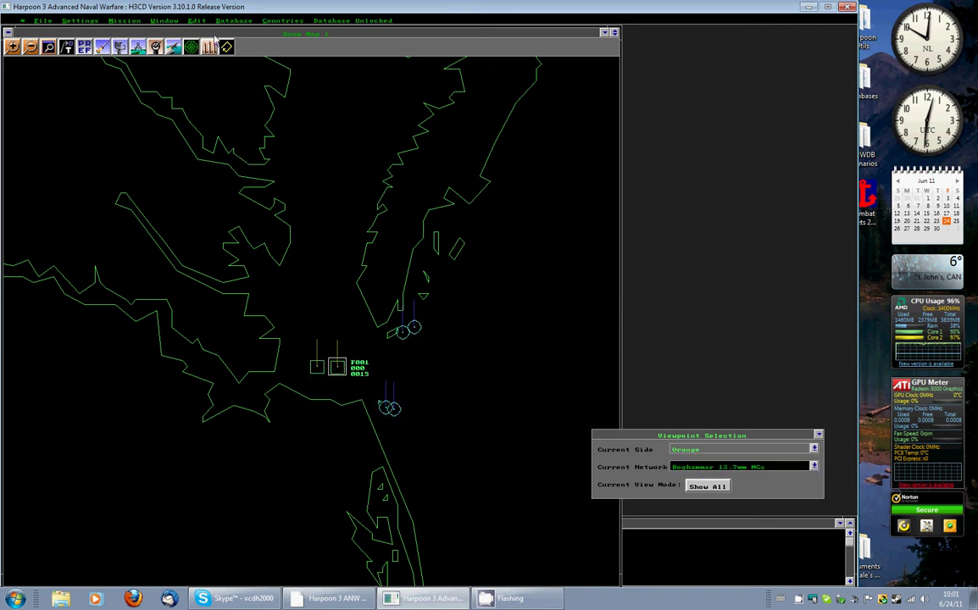
pyautogui.click(184, 20)
pyautogui.click(206, 93)
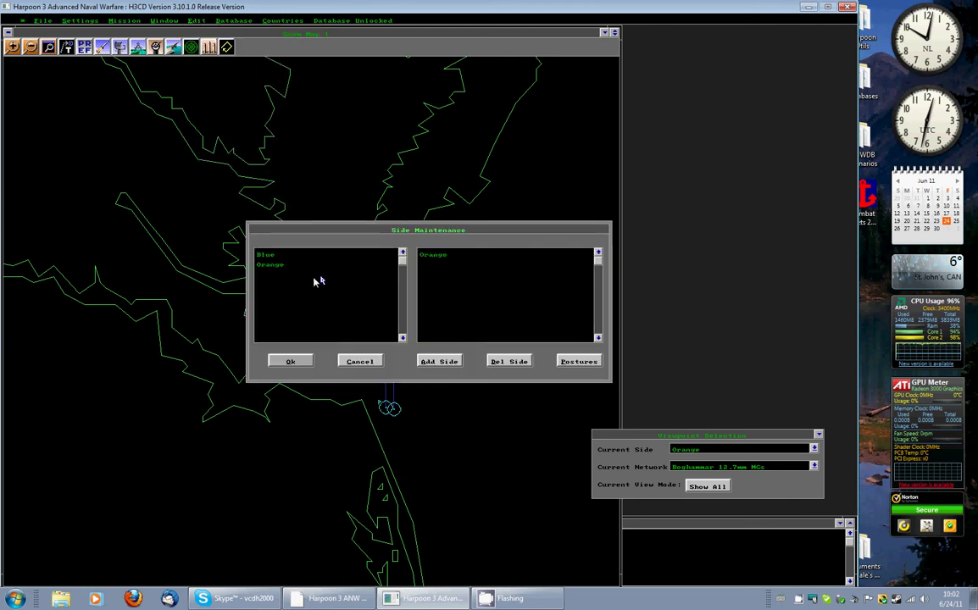
pyautogui.click(291, 265)
pyautogui.click(578, 362)
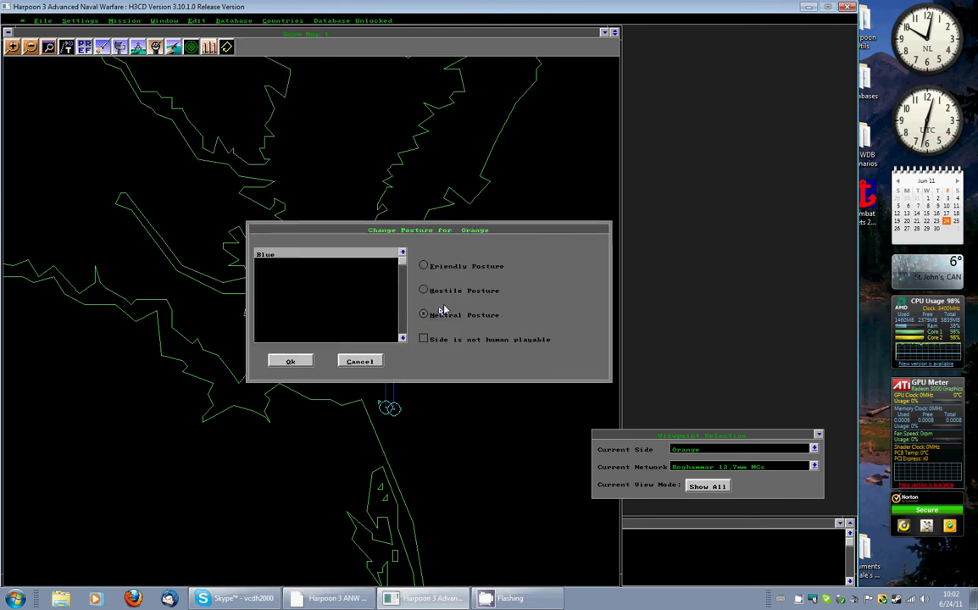
pyautogui.click(423, 289)
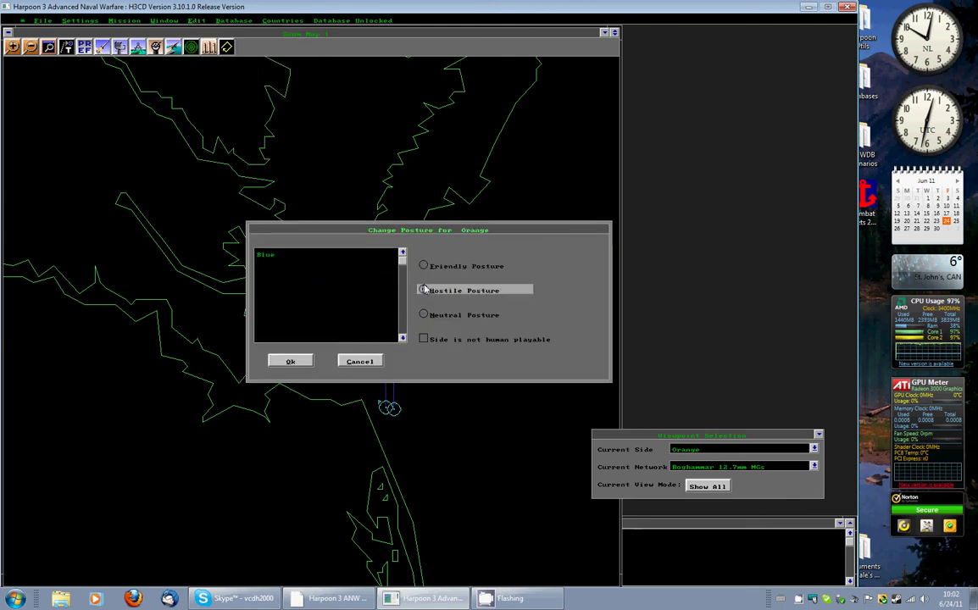
pyautogui.click(290, 361)
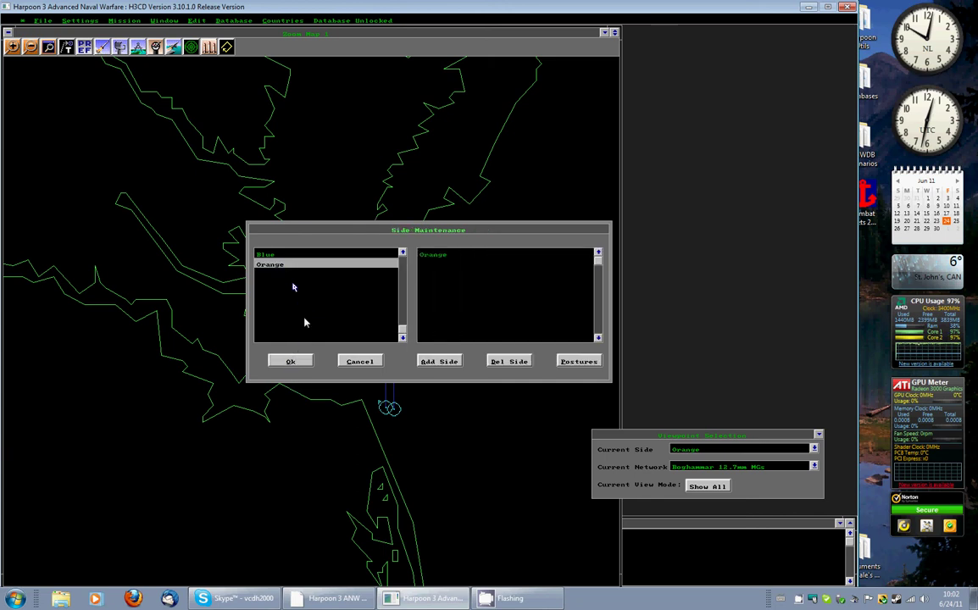
pyautogui.click(290, 361)
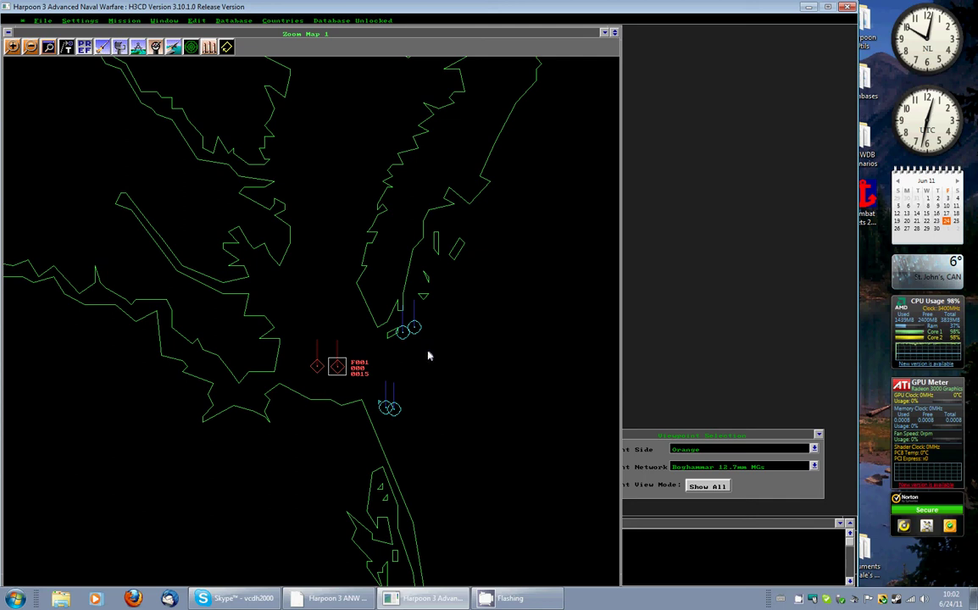
# Step: Switch the view back to Blue and select both Blue ships, grouped as TF01
pyautogui.click(816, 452)
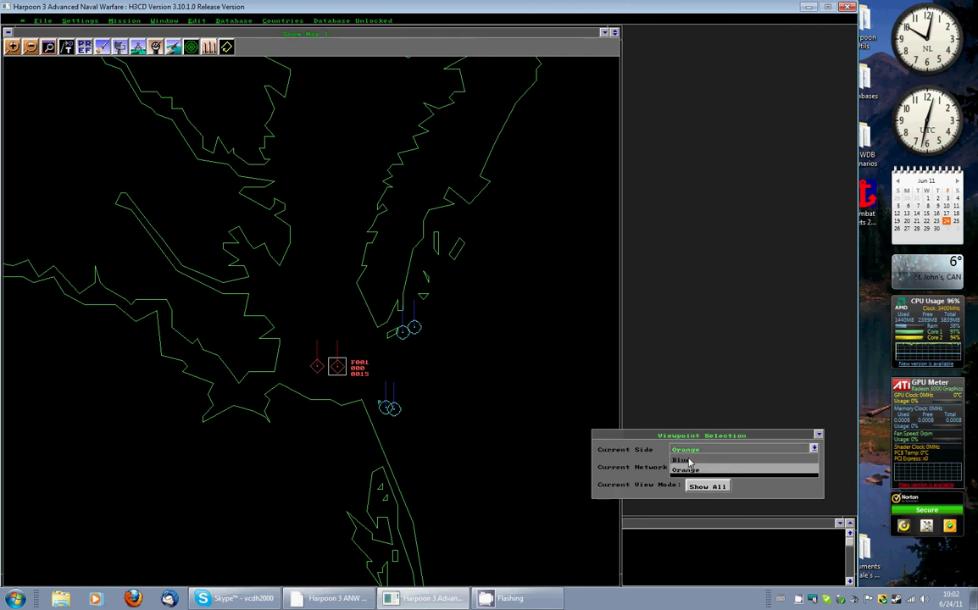
pyautogui.click(627, 415)
pyautogui.click(405, 348)
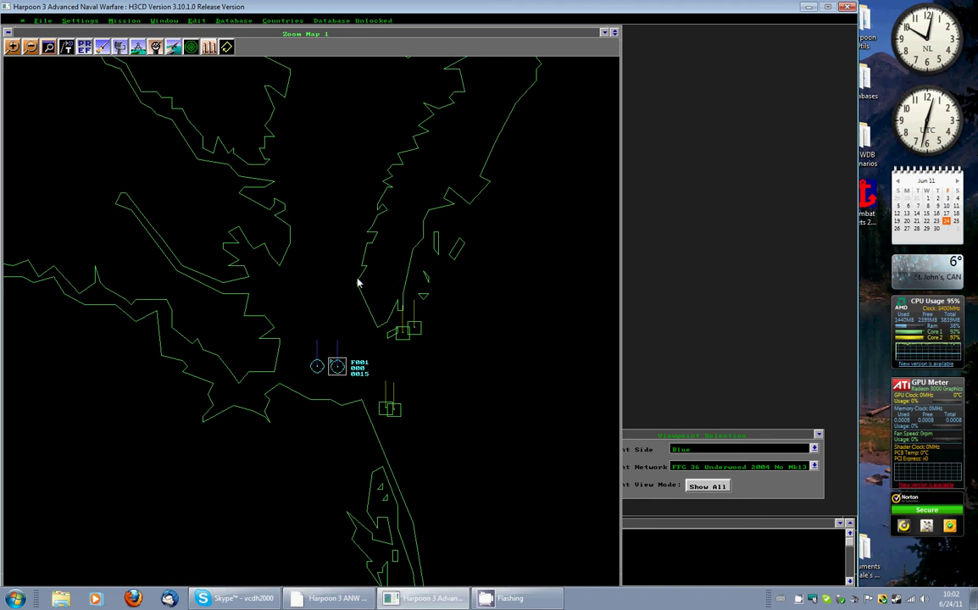
pyautogui.moveTo(301, 342); pyautogui.dragTo(354, 381)
pyautogui.click(336, 368)
# Step: Reposition the TF01 group on the map
pyautogui.click(337, 368)
pyautogui.rightClick(336, 369)
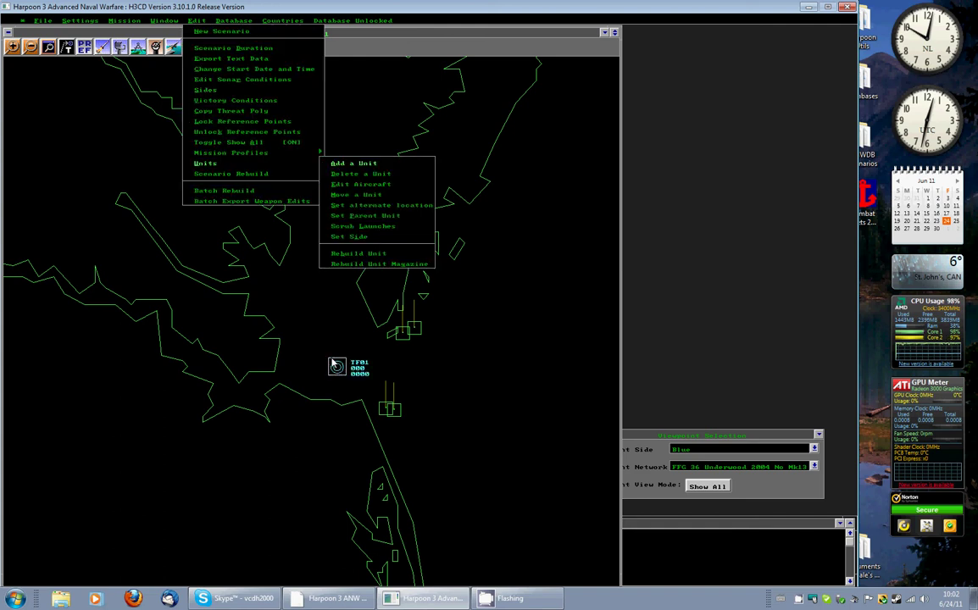
pyautogui.press('Escape')
pyautogui.click(284, 381)
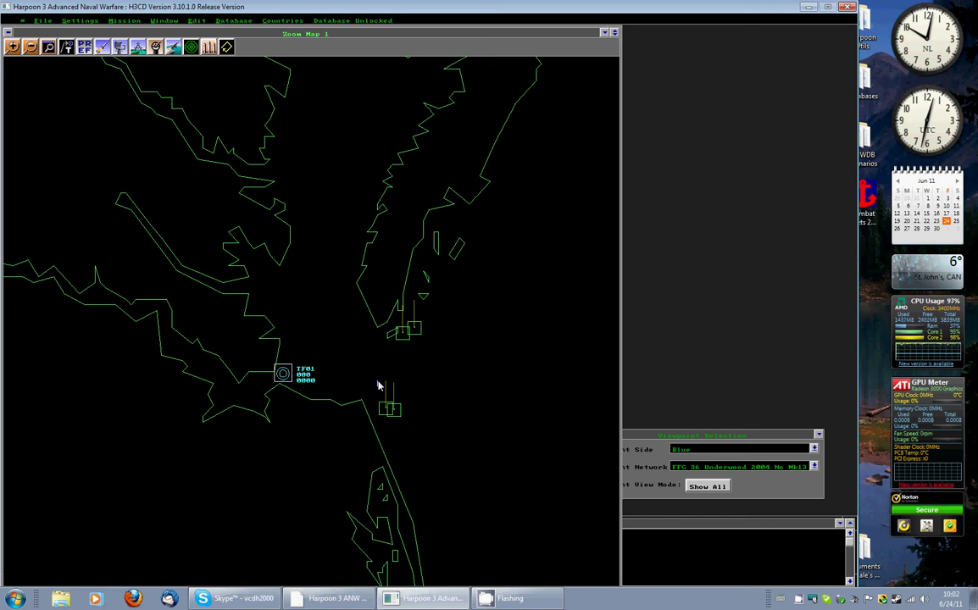
# Step: Switch the viewpoint to the Orange side
pyautogui.click(729, 436)
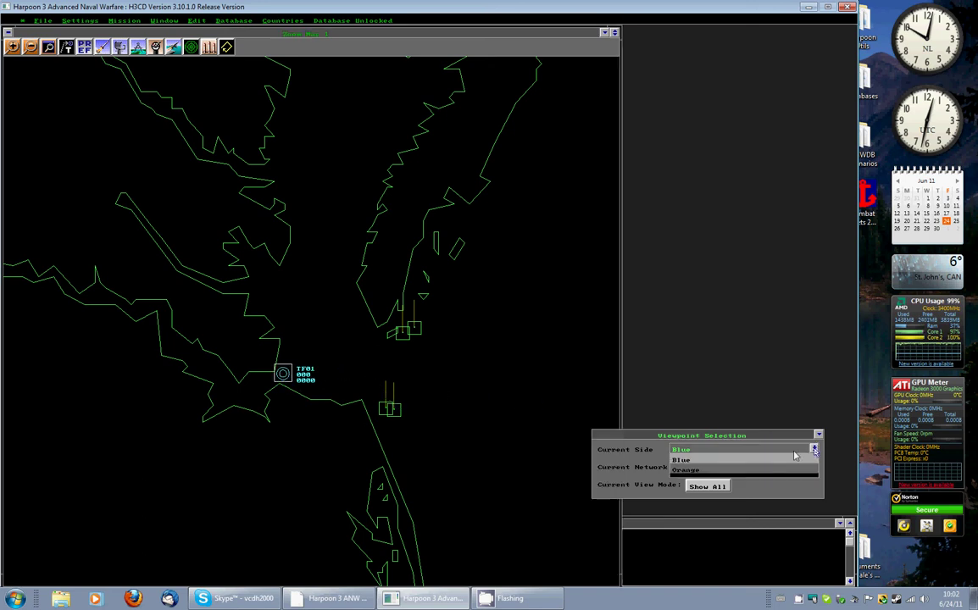
pyautogui.click(737, 449)
pyautogui.click(729, 471)
pyautogui.click(728, 470)
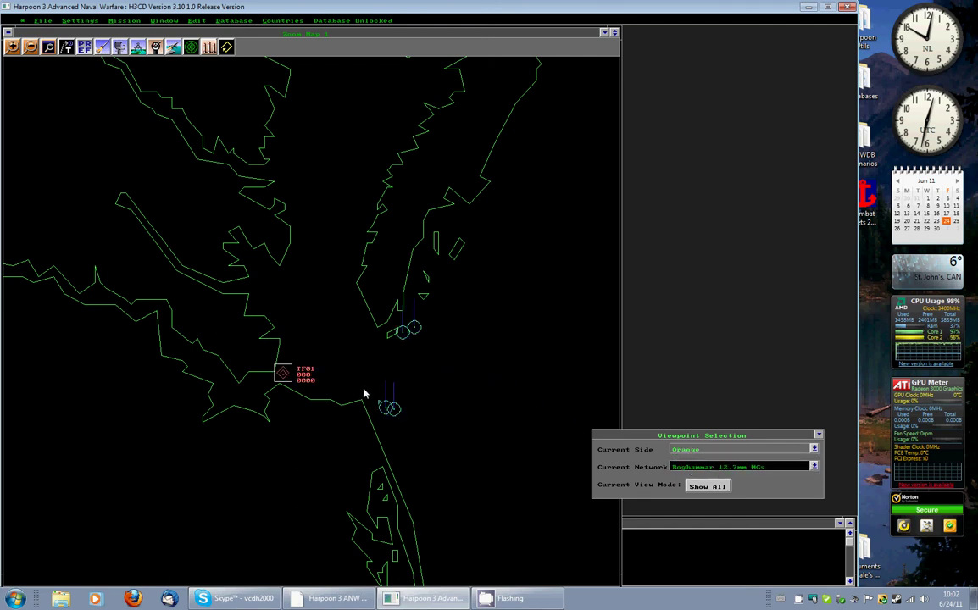
pyautogui.click(389, 408)
# Step: Move TF03 and TF02 to new positions near the river mouth with Edit > Unit > Move
pyautogui.click(403, 331)
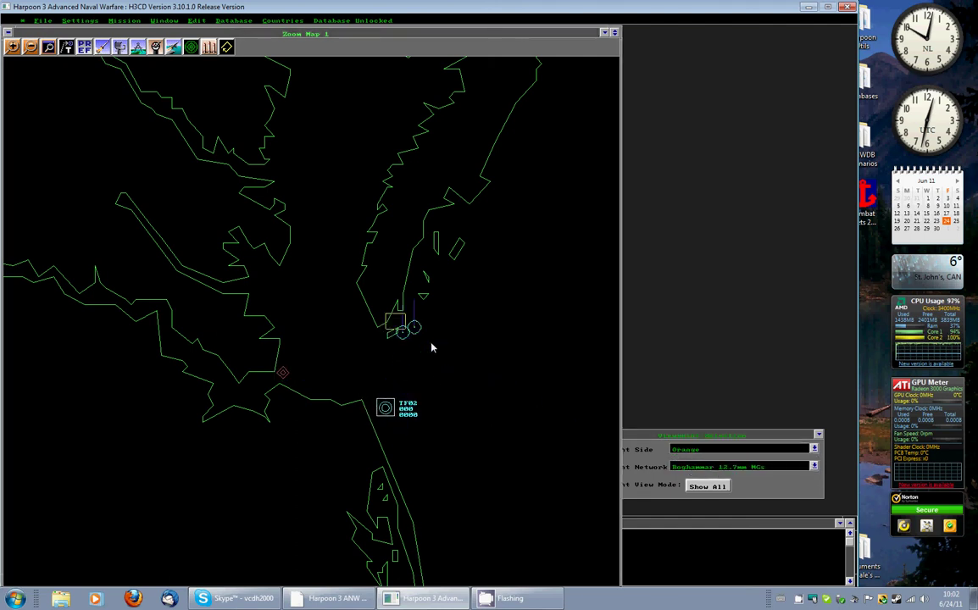
pyautogui.hotkey('alt', 'e')
pyautogui.press('u')
pyautogui.press('m')
pyautogui.click(380, 342)
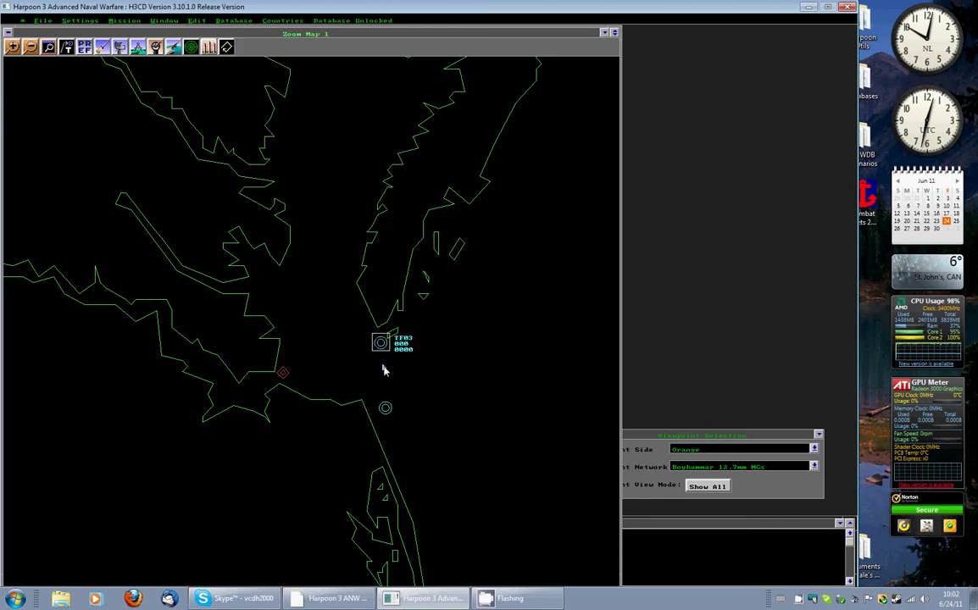
pyautogui.click(386, 410)
pyautogui.hotkey('alt', 'e')
pyautogui.press('u')
pyautogui.press('m')
pyautogui.click(368, 391)
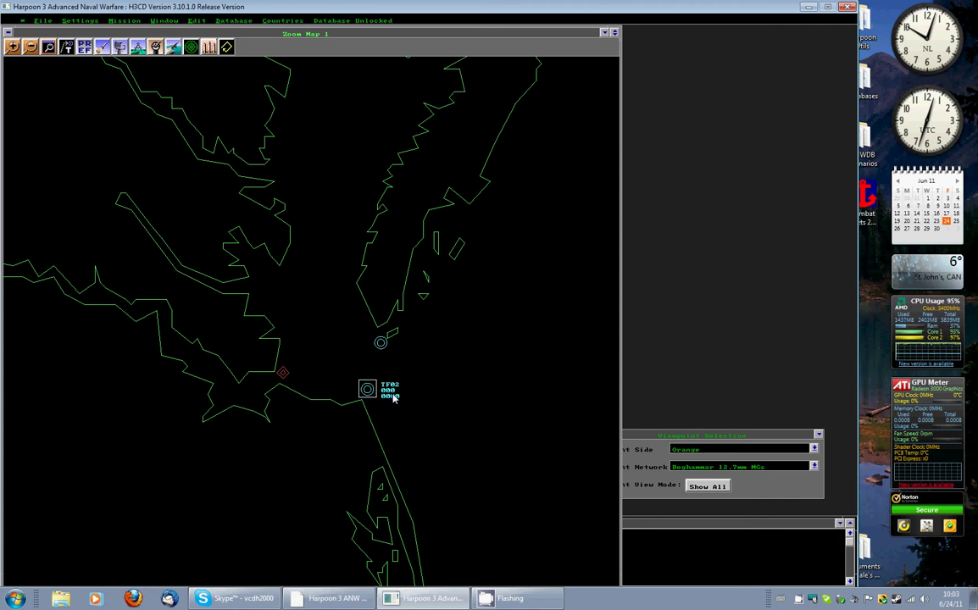
# Step: From the Blue view, plot TF01 a course east on heading 091
pyautogui.click(814, 449)
pyautogui.click(680, 459)
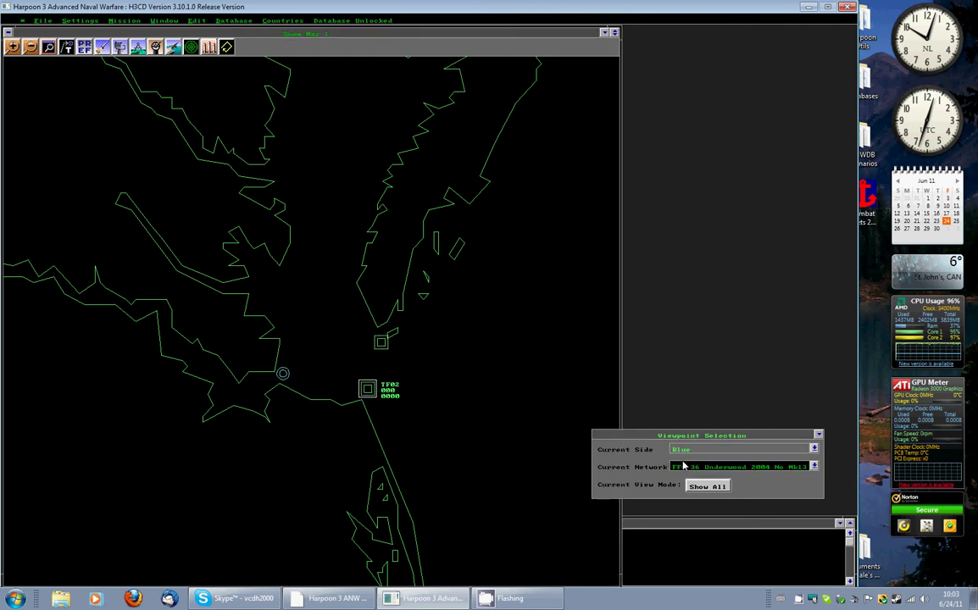
pyautogui.click(279, 374)
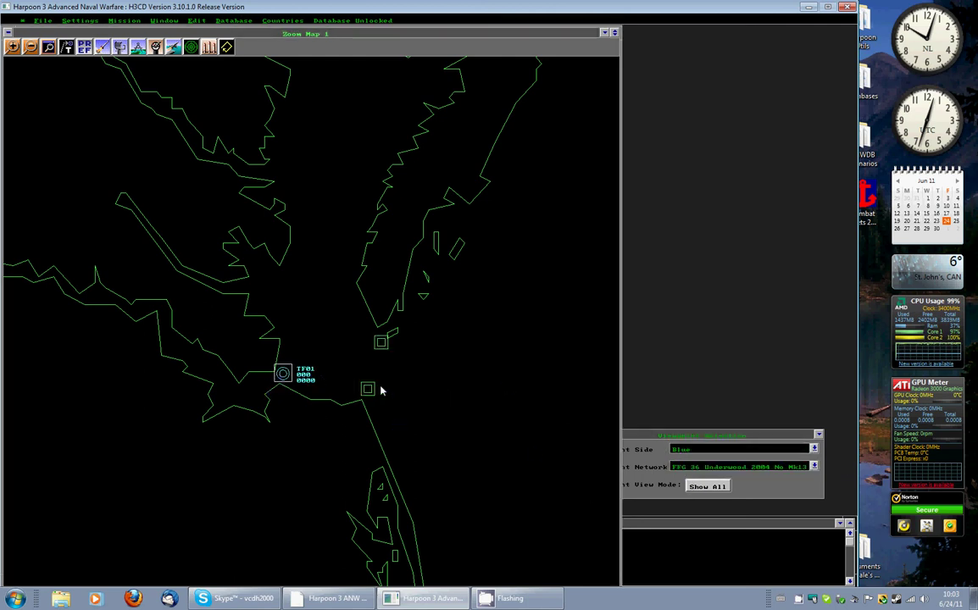
pyautogui.click(557, 381)
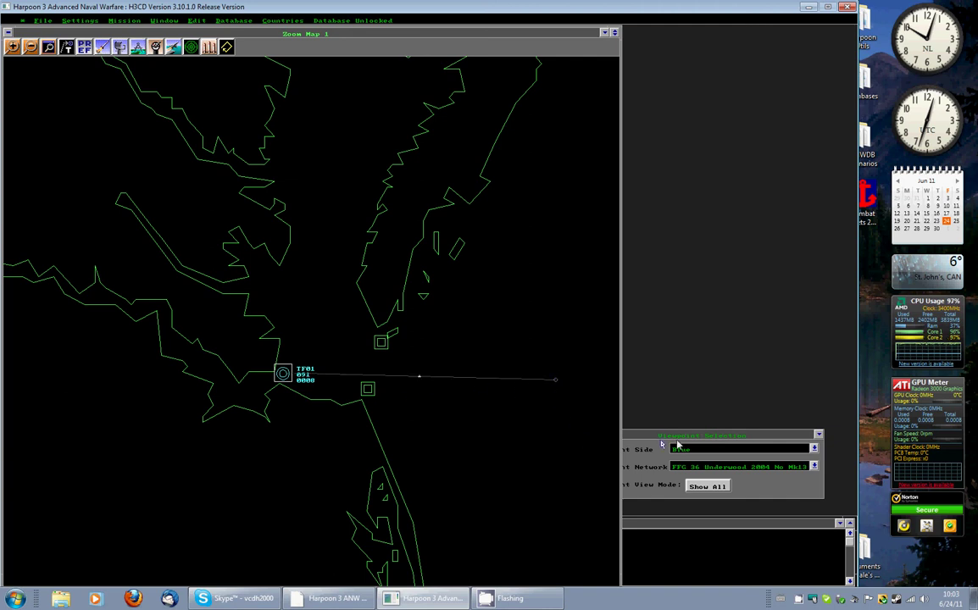
# Step: Switch the viewpoint to Orange, where TF01 shows as hostile
pyautogui.click(744, 451)
pyautogui.click(737, 450)
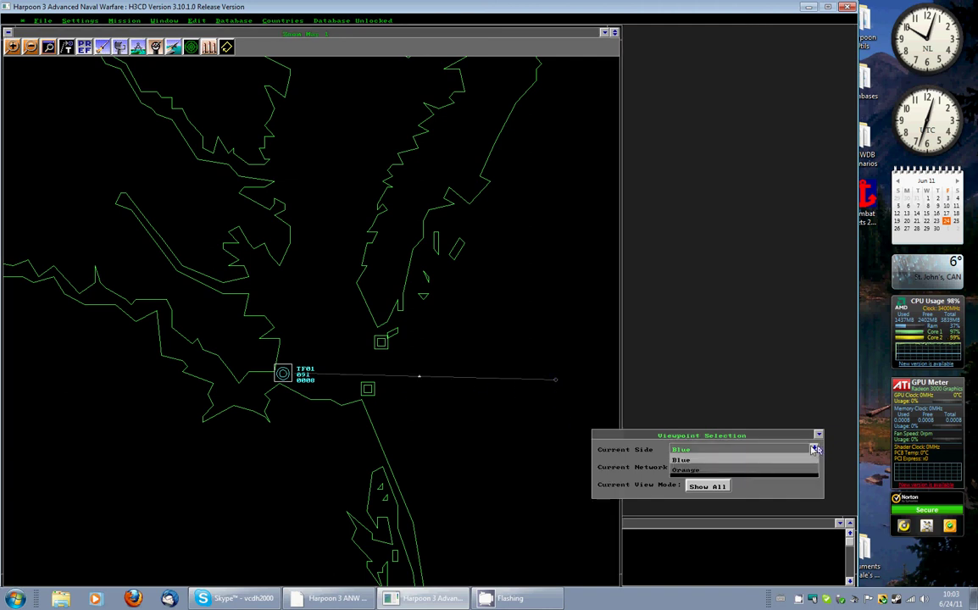
pyautogui.click(690, 469)
pyautogui.click(370, 392)
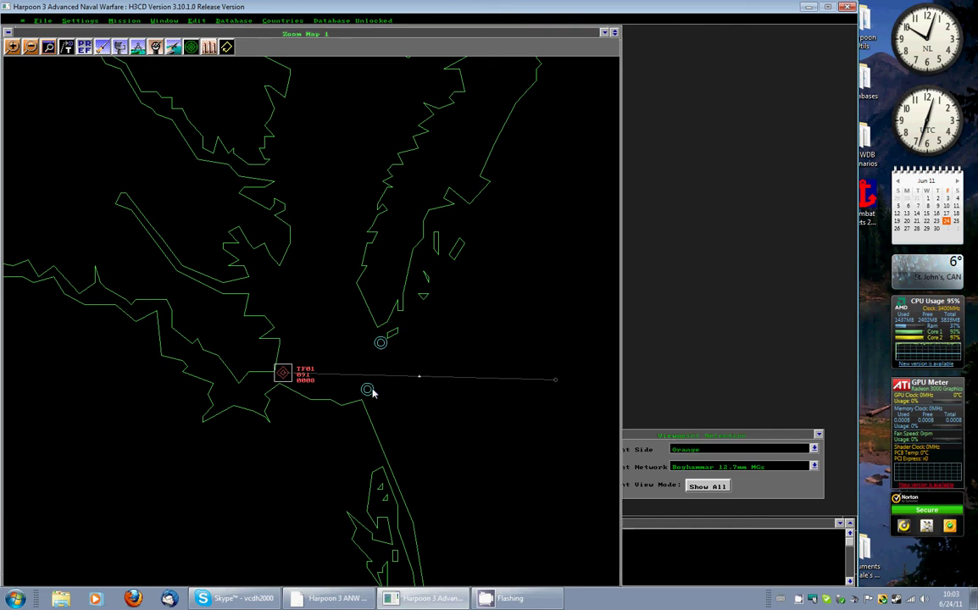
# Step: Save the scenario as nrl3.scn, continuing past the scenario description prompt
pyautogui.click(42, 20)
pyautogui.click(52, 68)
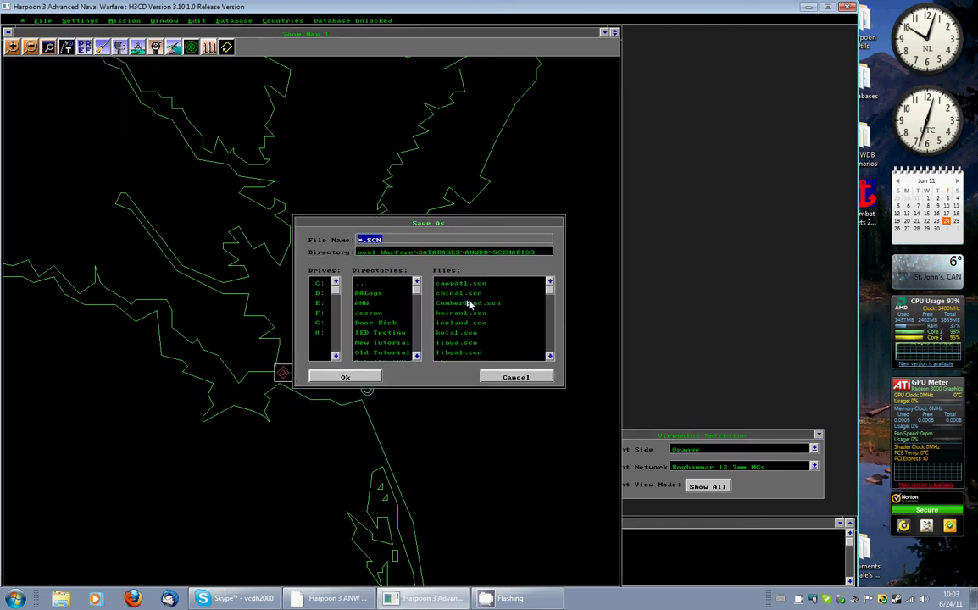
pyautogui.click(549, 359)
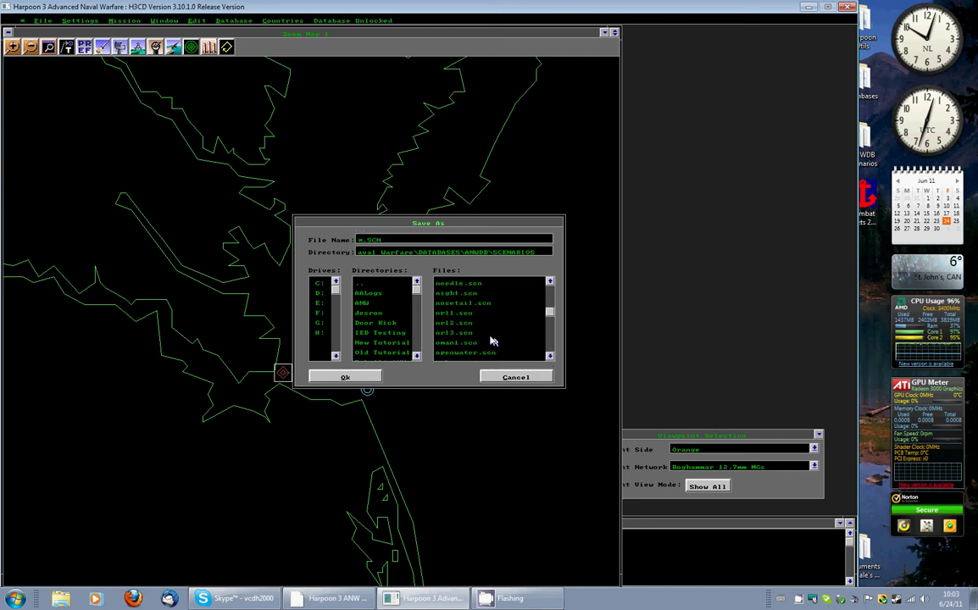
pyautogui.click(492, 333)
pyautogui.click(367, 376)
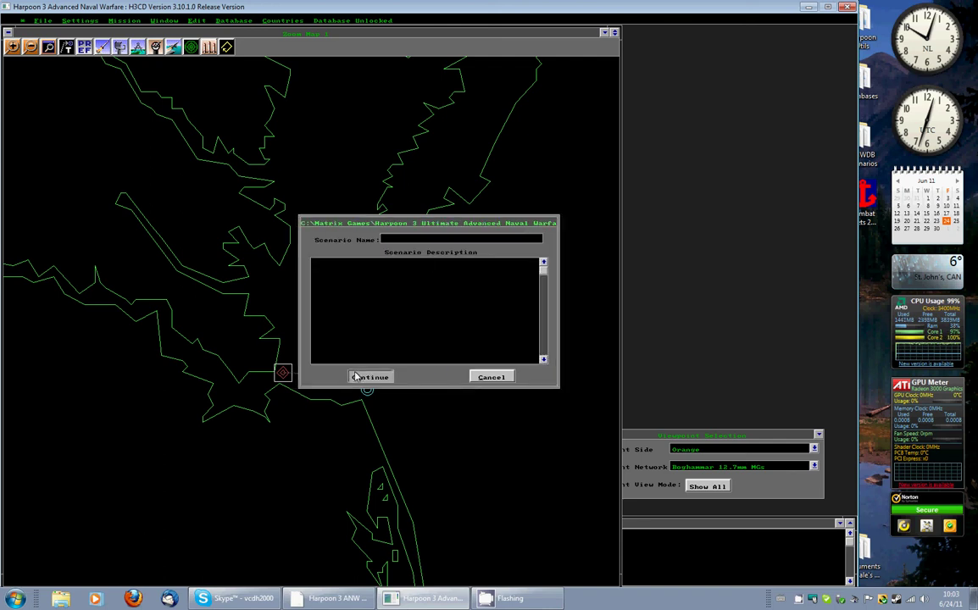
pyautogui.click(358, 376)
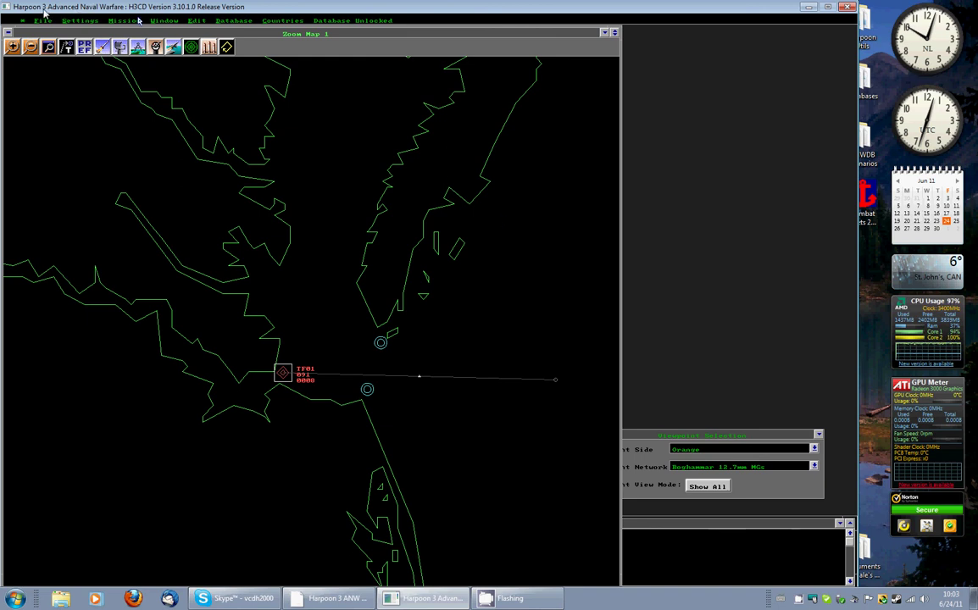
pyautogui.click(42, 20)
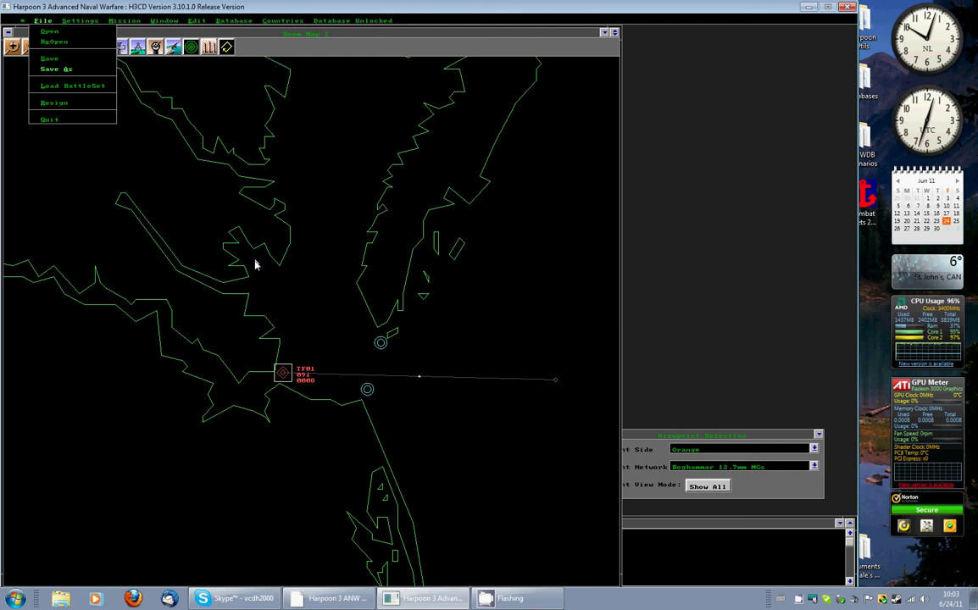
# Step: Load the example scenario nrl2.scn, confirming the switch to a new game
pyautogui.click(336, 320)
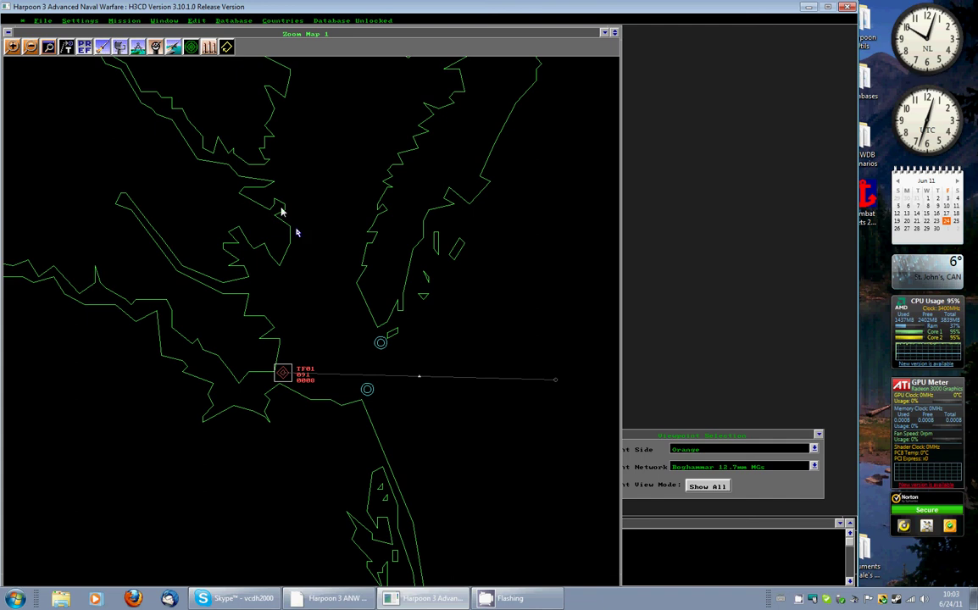
pyautogui.click(41, 22)
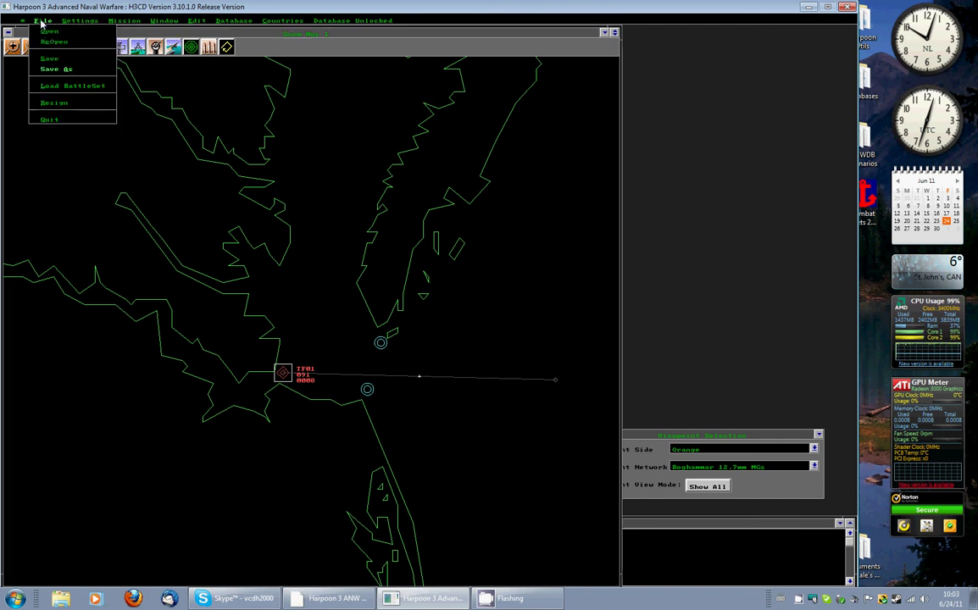
pyautogui.click(48, 31)
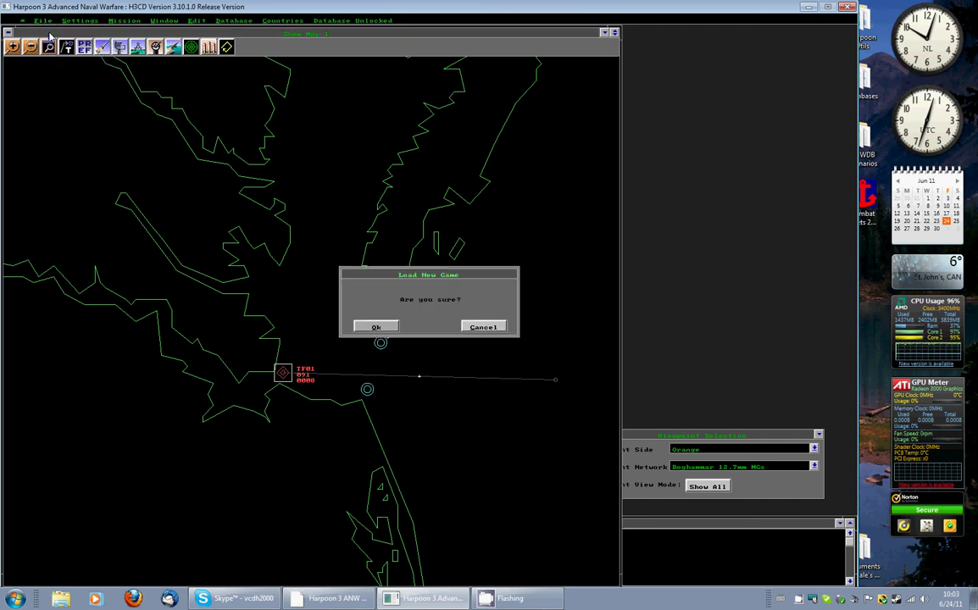
pyautogui.click(375, 325)
pyautogui.click(549, 357)
pyautogui.click(549, 357)
pyautogui.click(465, 313)
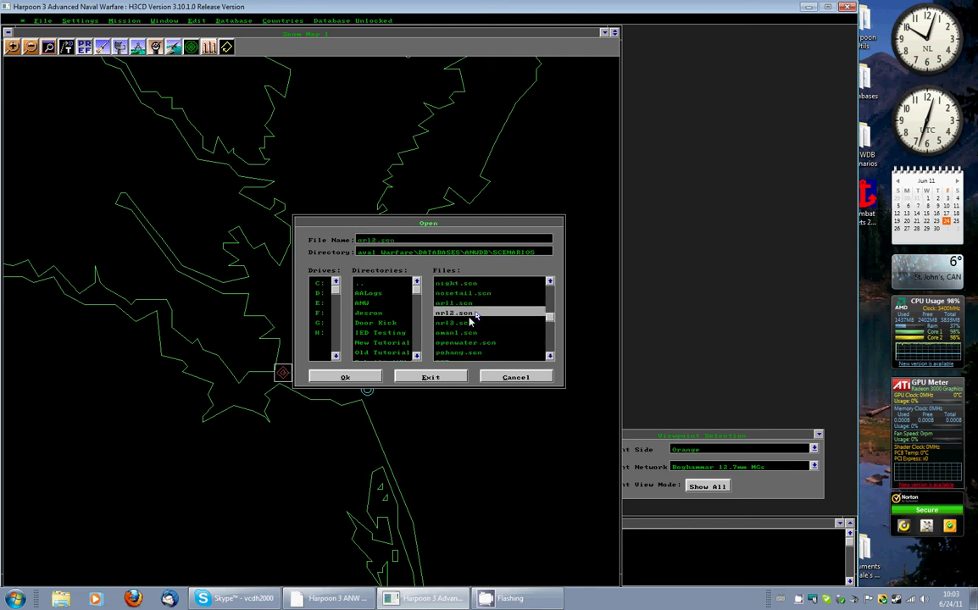
pyautogui.click(345, 378)
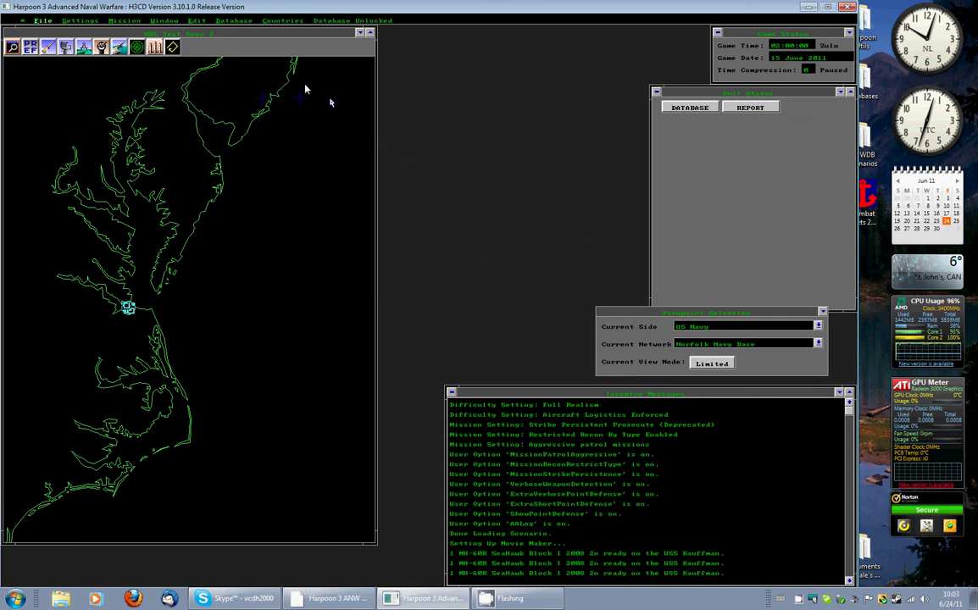
# Step: Open Side Maintenance and close it without making changes
pyautogui.click(196, 21)
pyautogui.click(199, 82)
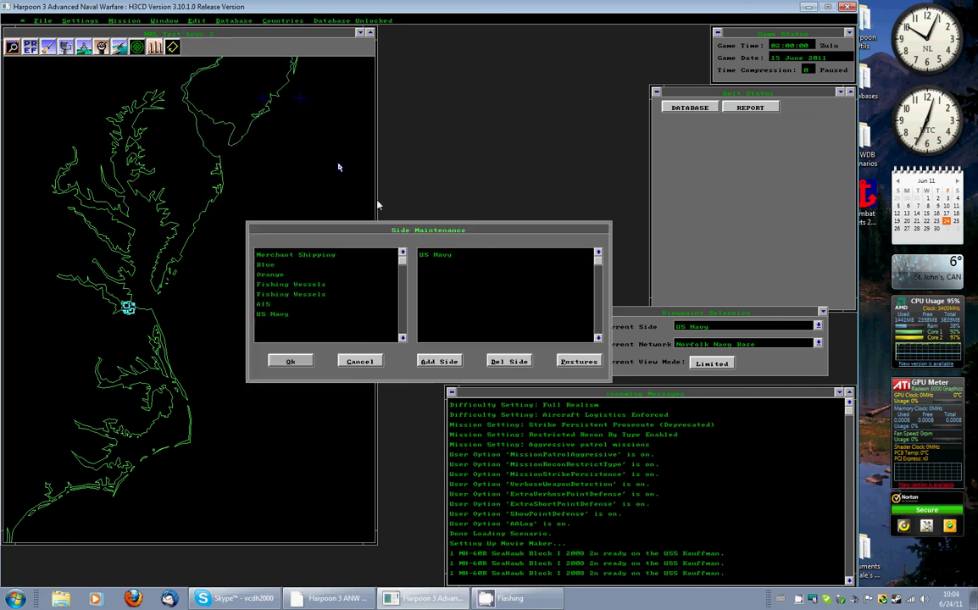
pyautogui.click(359, 361)
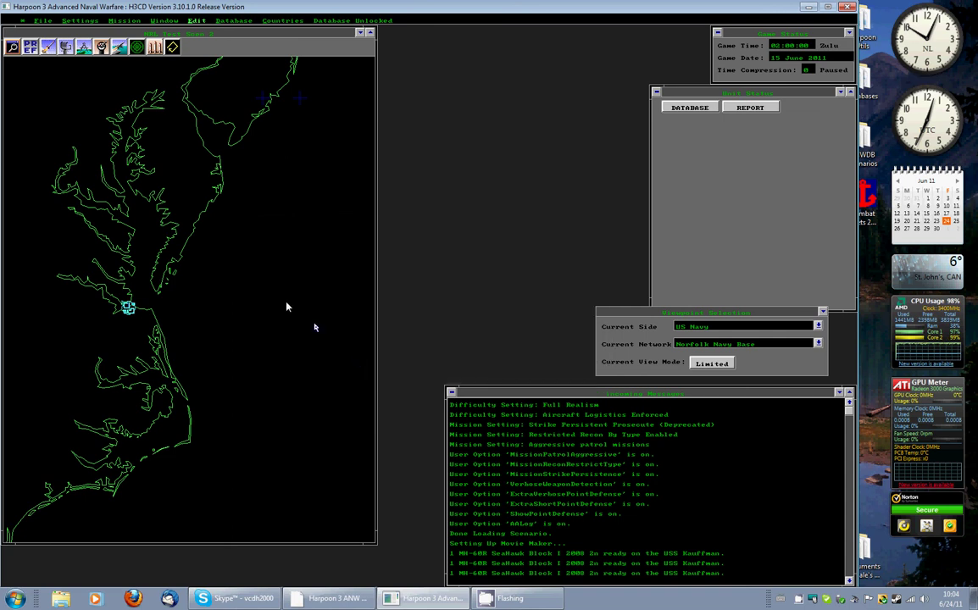
# Step: View from the Blue side and open an enlarged Zoom Map 2 over Chesapeake Bay
pyautogui.click(818, 326)
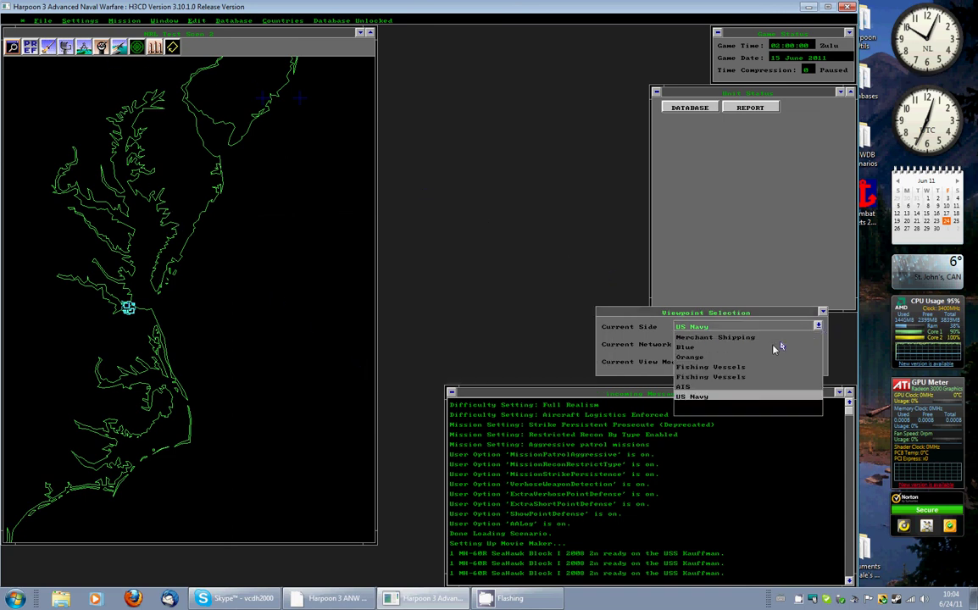
pyautogui.click(685, 347)
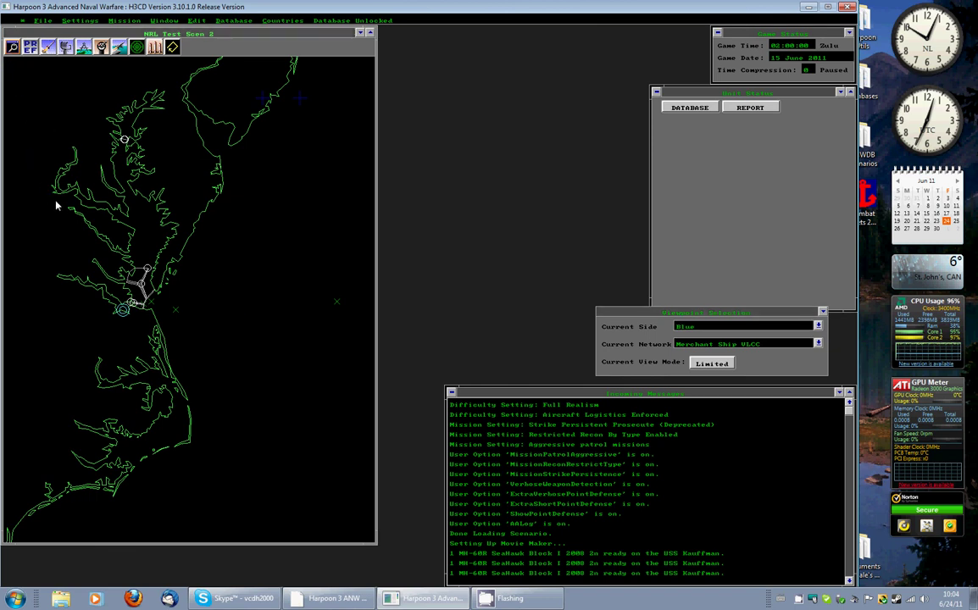
pyautogui.moveTo(104, 261); pyautogui.dragTo(167, 300)
pyautogui.click(282, 69)
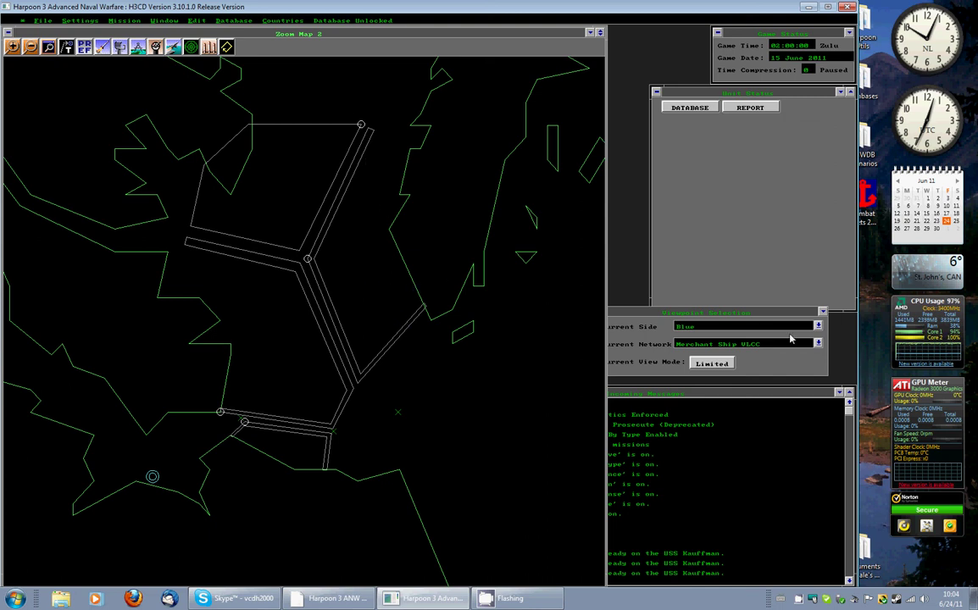
# Step: Switch the map to Show All mode and set the current viewpoint side to Orange
pyautogui.click(716, 364)
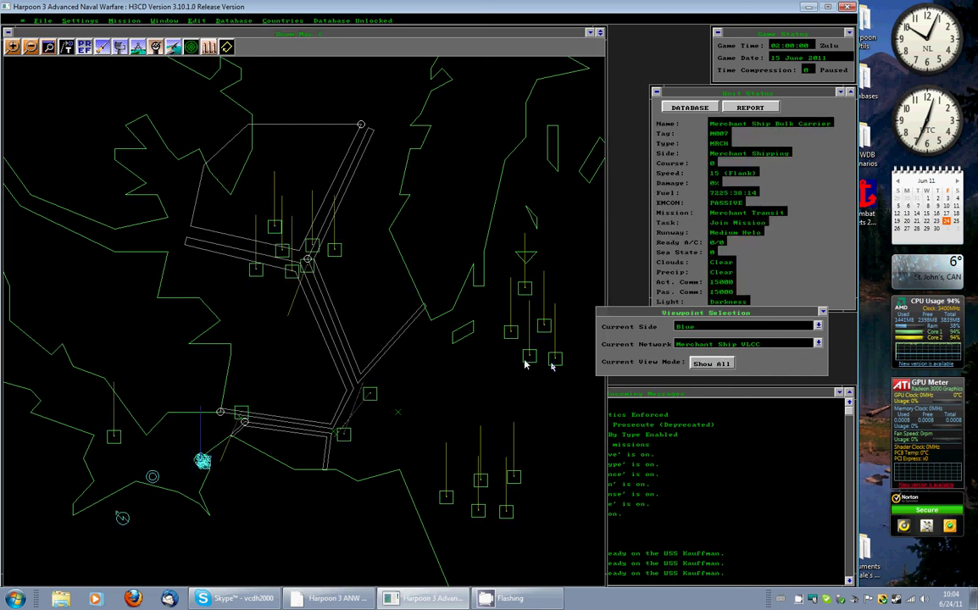
pyautogui.click(819, 326)
pyautogui.click(657, 336)
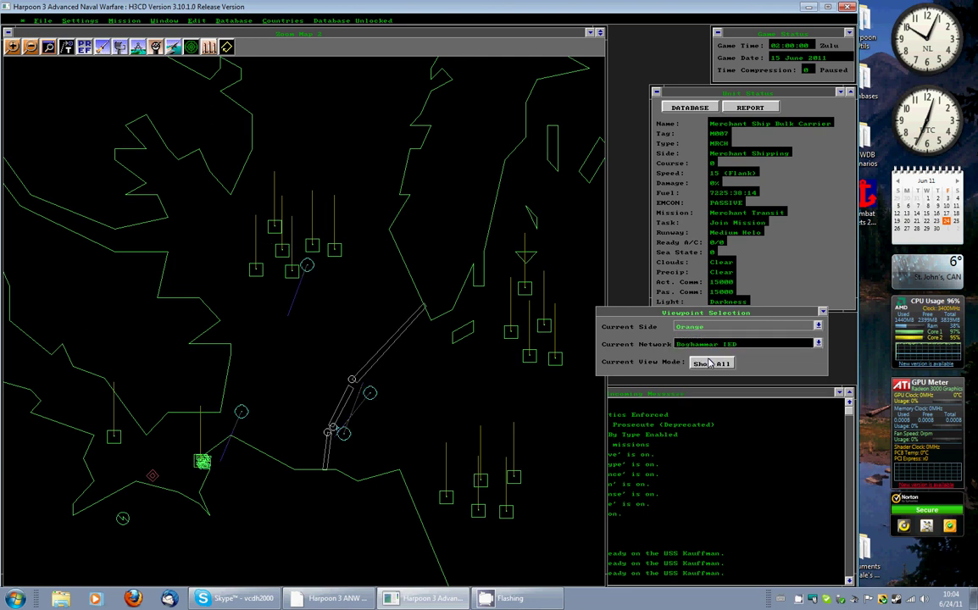
pyautogui.click(819, 326)
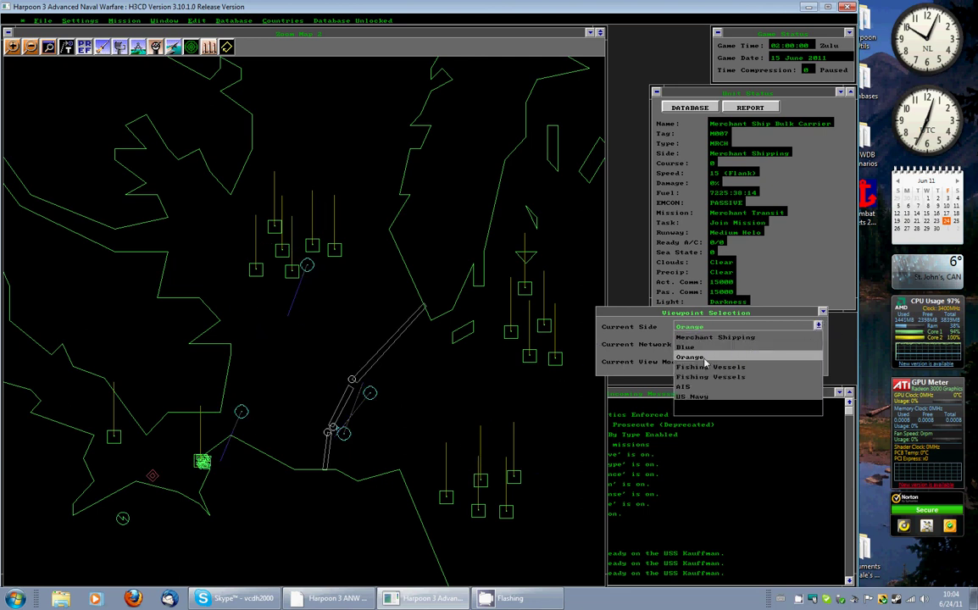
pyautogui.click(459, 371)
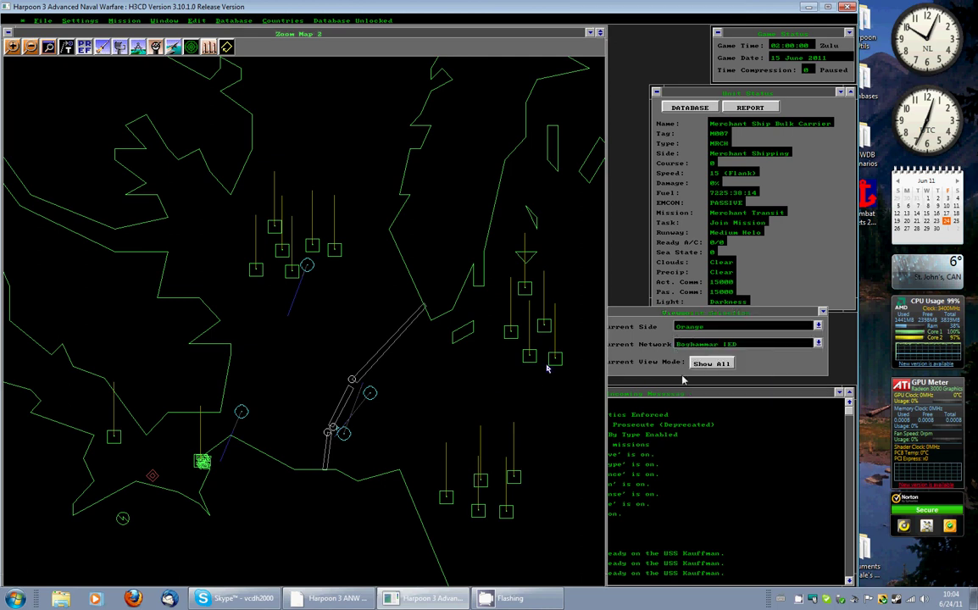